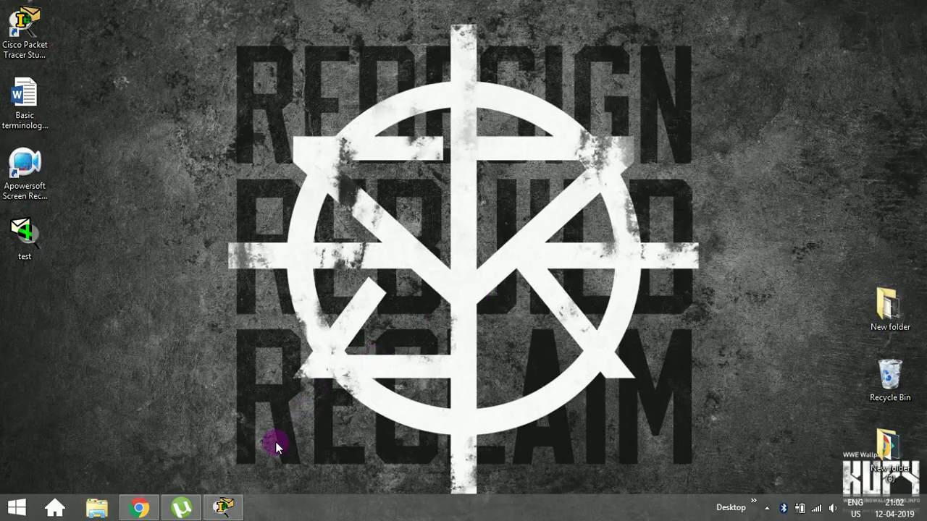
Switch to Cisco Packet Tracer and place two generic PCs side by side in the lower-left area of the logical workspace
click(233, 504)
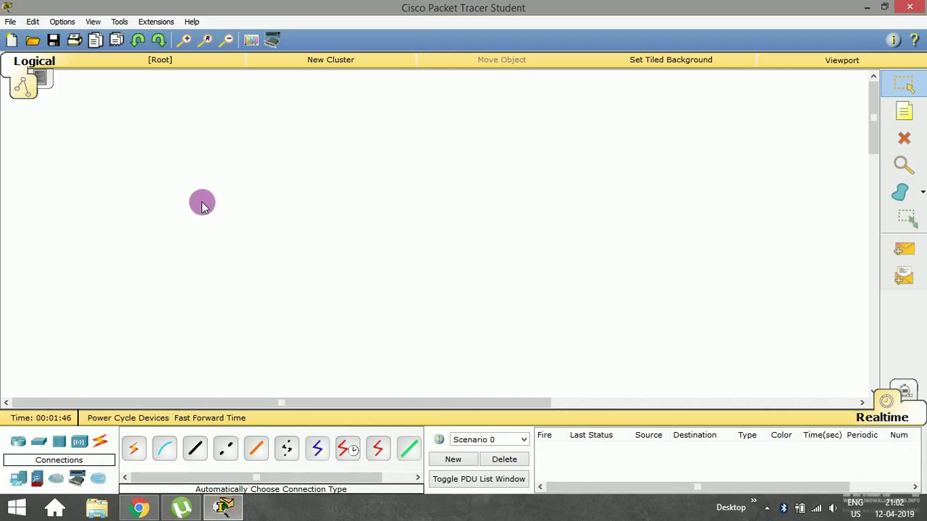
click(19, 482)
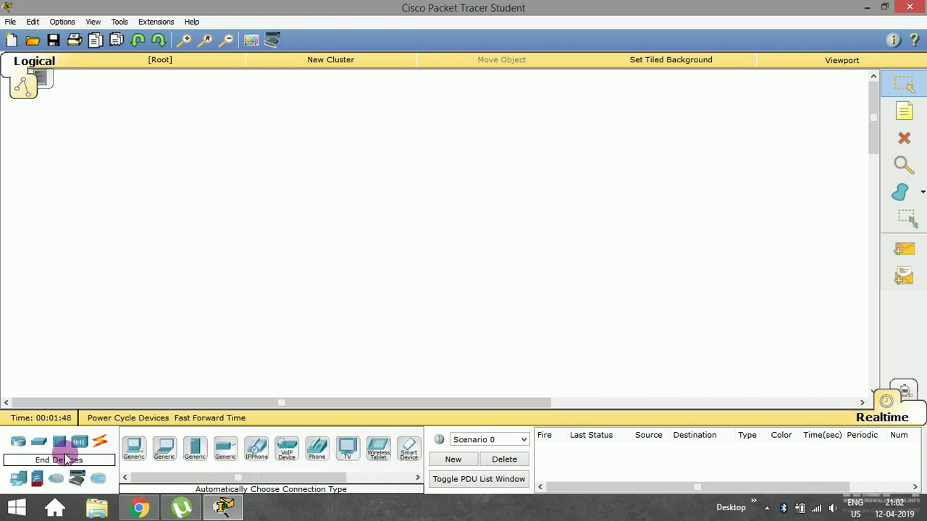
click(133, 449)
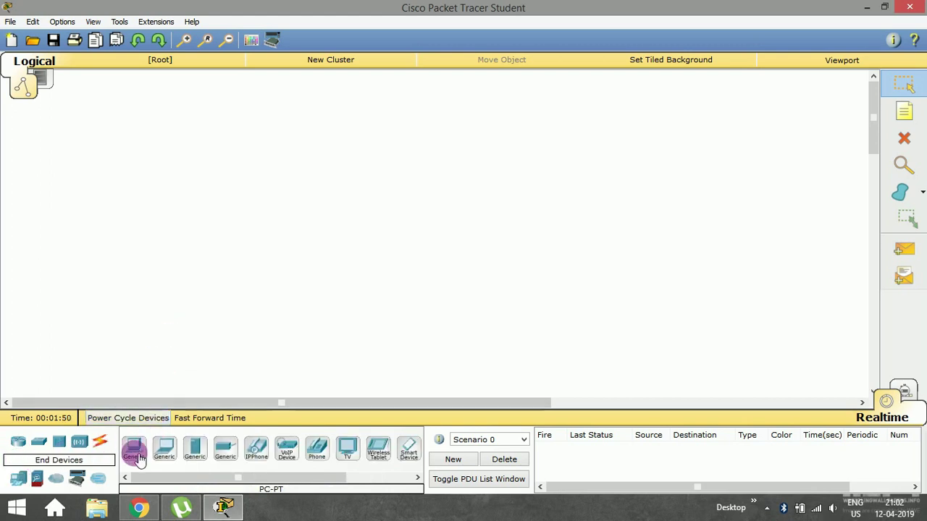
click(126, 307)
click(132, 453)
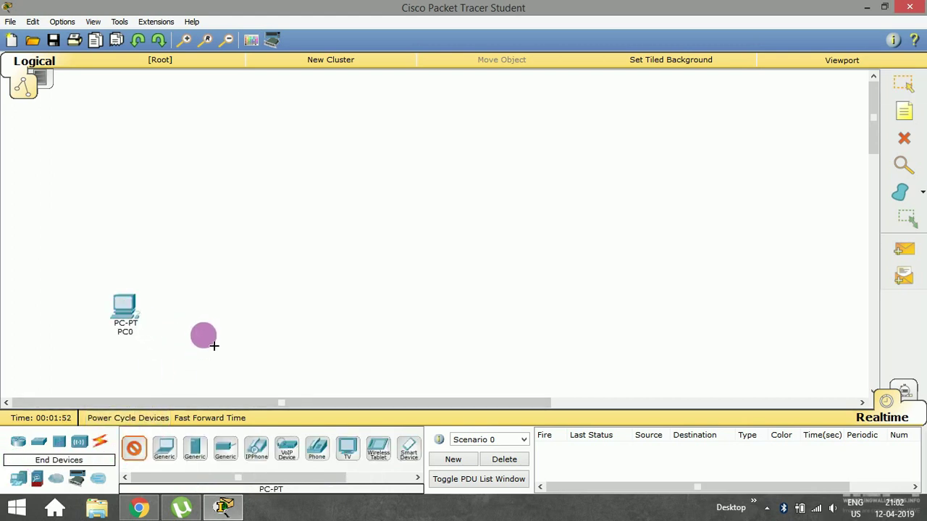
click(224, 310)
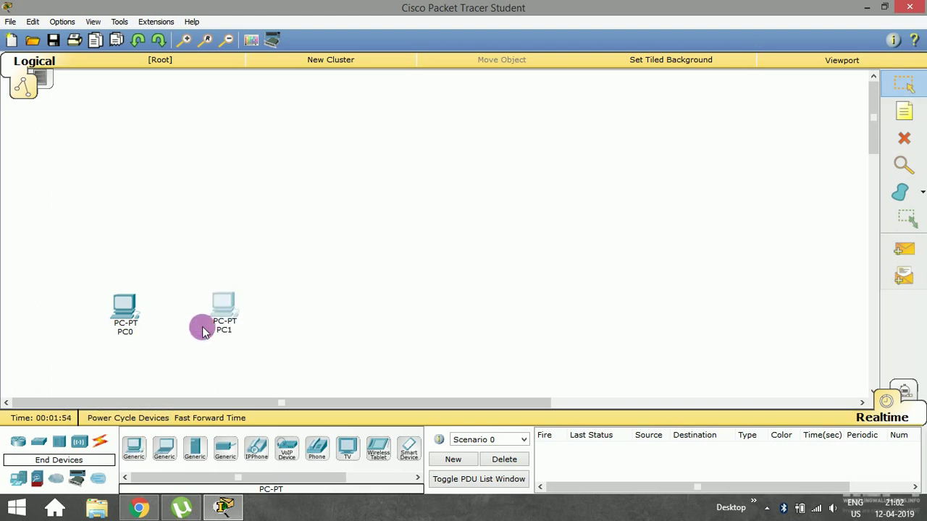
Place two 3560-24PS multilayer switches, one above and between the two PCs and one farther right at the same height
click(39, 442)
click(286, 448)
click(181, 227)
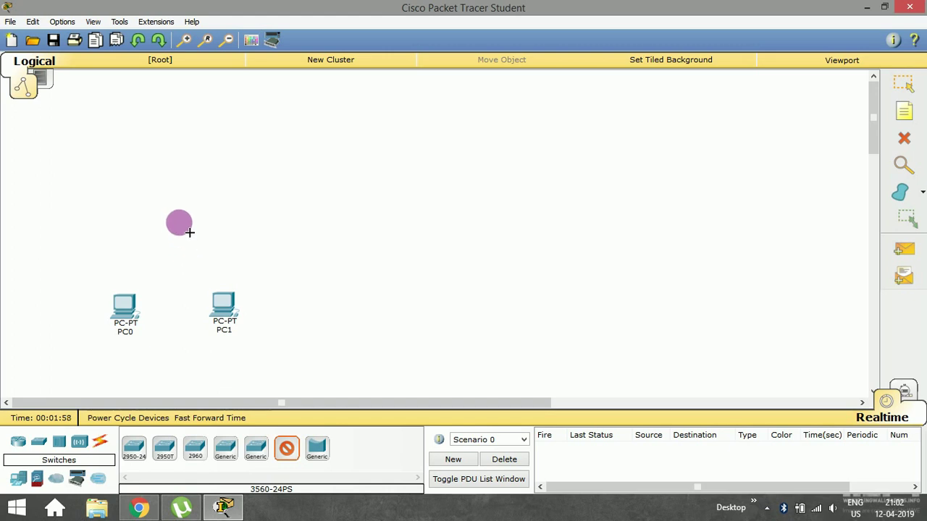
click(226, 453)
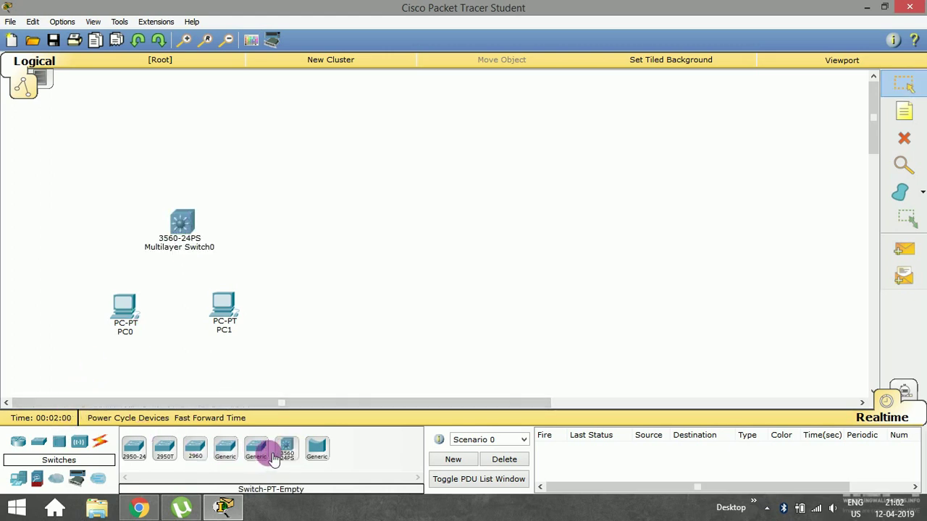
click(286, 448)
click(406, 217)
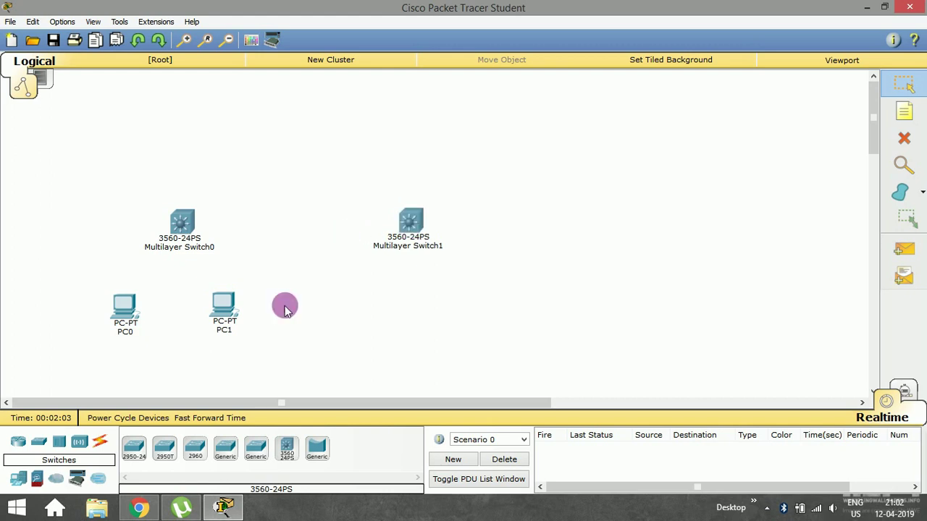
Place two more generic PCs side by side below Multilayer Switch1
click(37, 478)
click(18, 478)
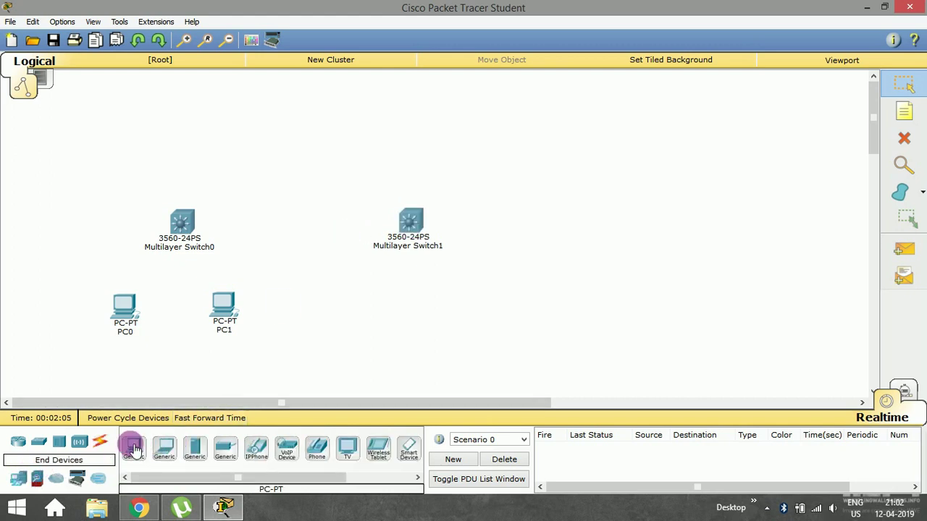
click(134, 447)
click(372, 321)
click(138, 447)
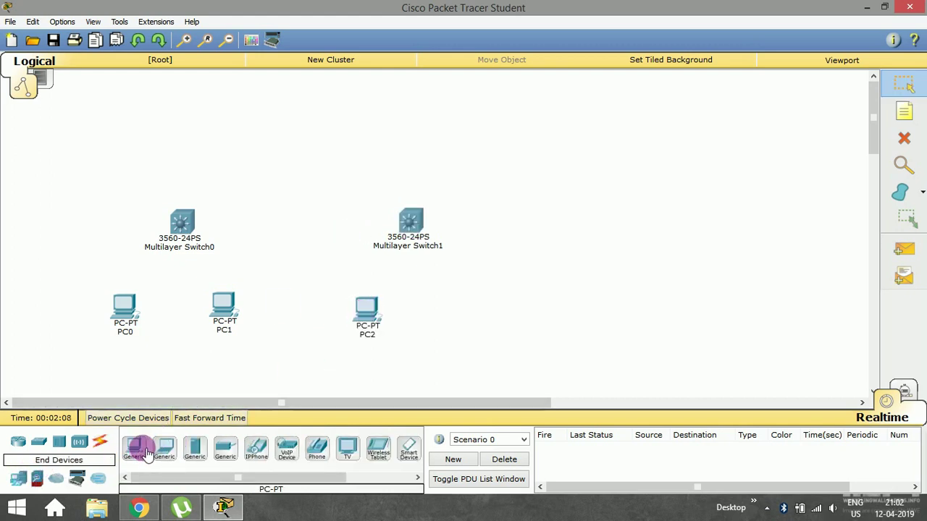
click(471, 310)
Connect PC0 and PC1 to Multilayer Switch0 using the automatically chosen connection type
click(101, 441)
click(129, 446)
click(119, 310)
click(174, 221)
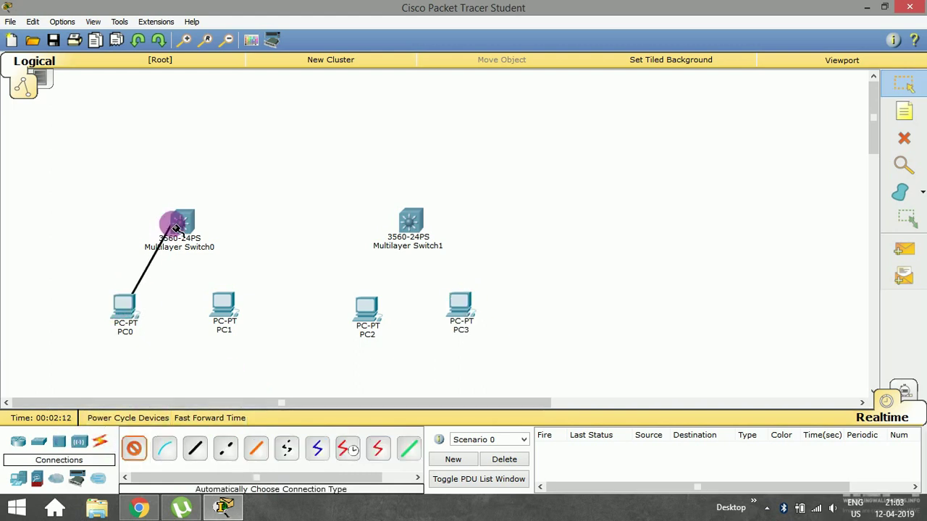
click(135, 445)
click(222, 310)
click(179, 226)
Connect PC2 and PC3 to Multilayer Switch1 using the automatically chosen connection type
click(134, 446)
click(367, 309)
click(415, 212)
click(134, 447)
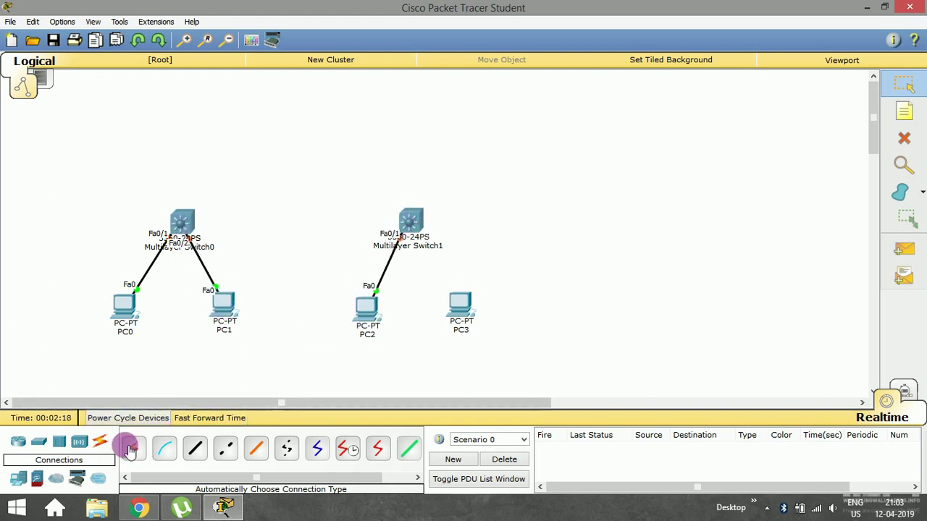
click(461, 304)
click(410, 219)
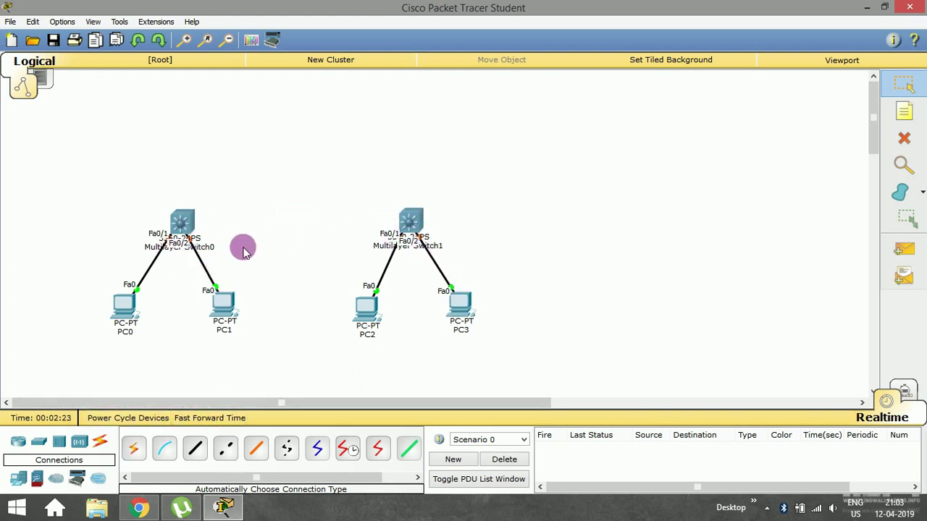
Place a generic Router-PT above the two multilayer switches and centre it between them
click(14, 443)
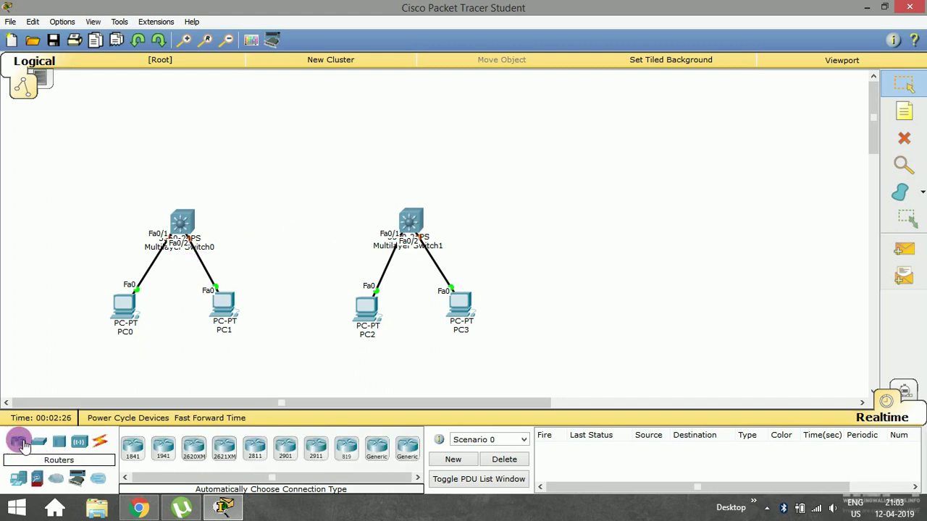
click(376, 448)
click(284, 168)
drag(286, 168, 298, 166)
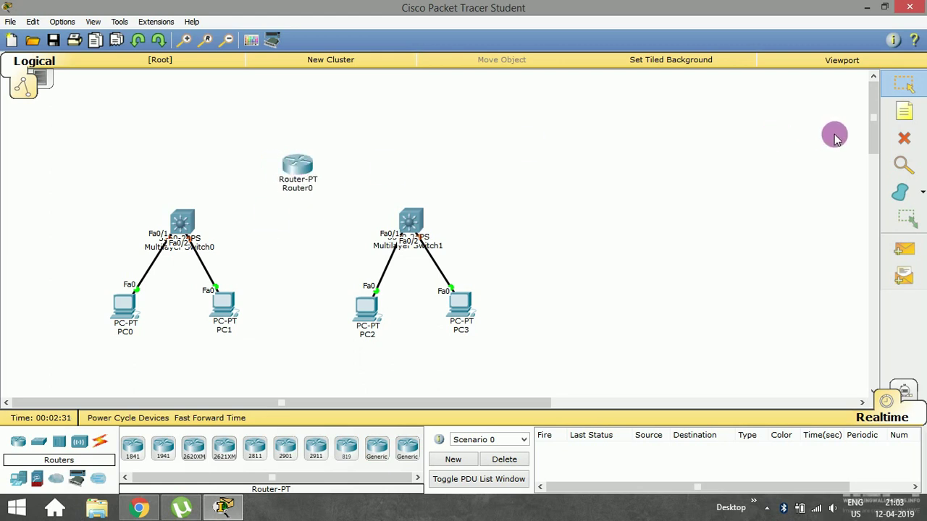
Connect Multilayer Switch0 and then Multilayer Switch1 to Router0 using the automatically chosen connection type
click(99, 441)
click(134, 448)
click(186, 216)
click(297, 164)
click(134, 448)
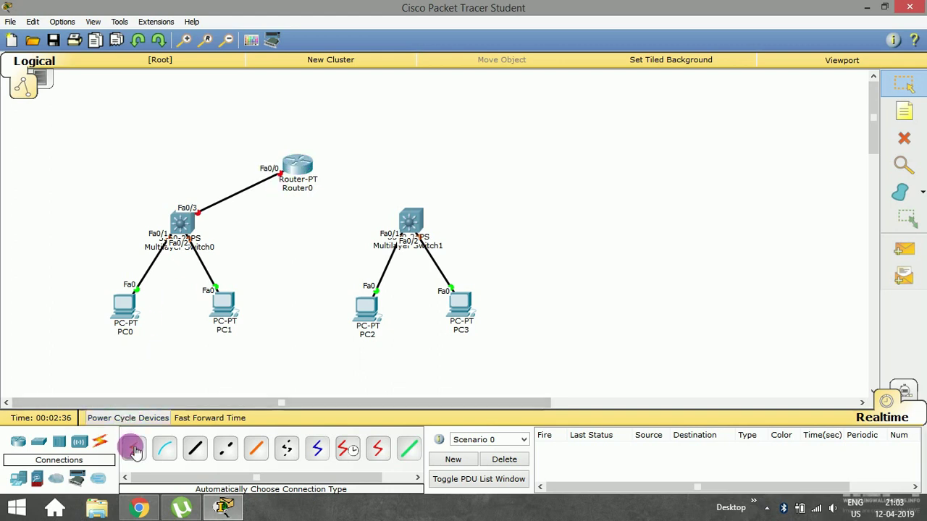
click(408, 217)
click(299, 160)
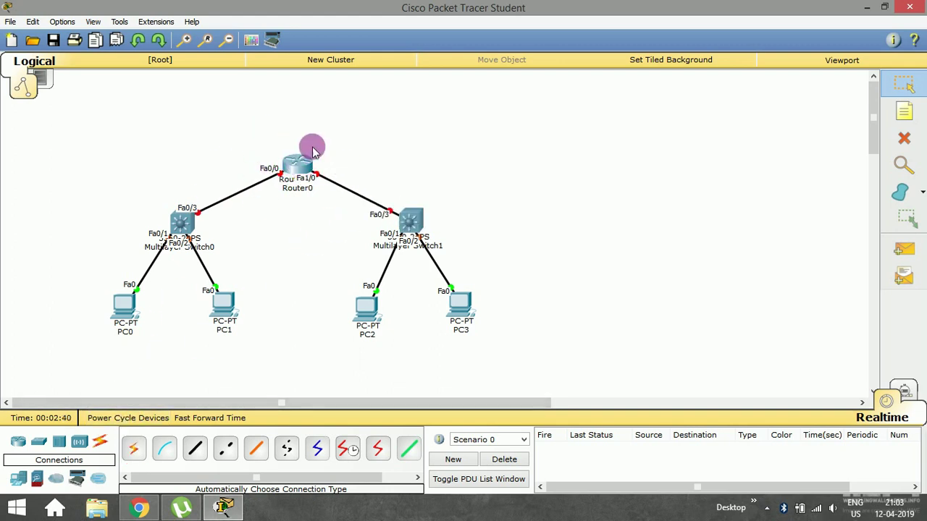
Add address notes below the PCs: 10.0.0.1 for PC0, 10.0.0.2 for PC1, 20.0.0.1 for PC2 and 20.0.0.2 for PC3
click(904, 112)
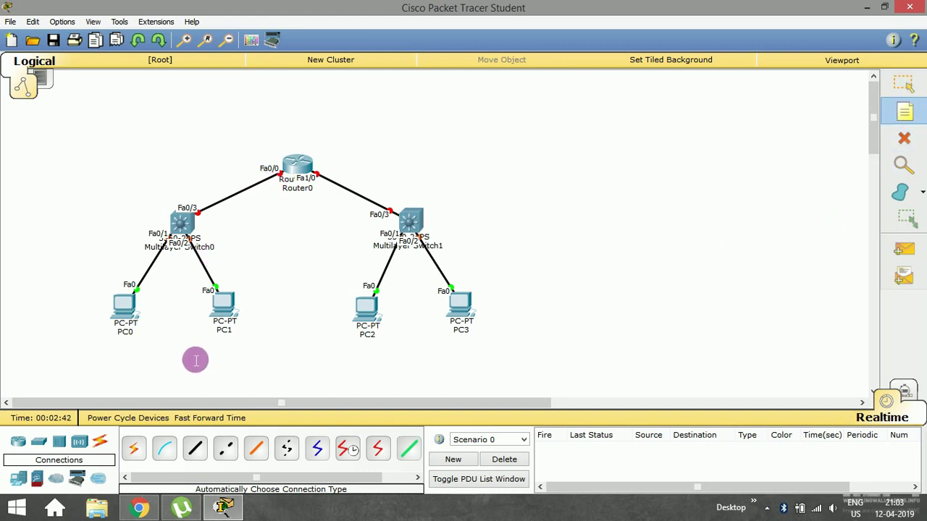
click(111, 349)
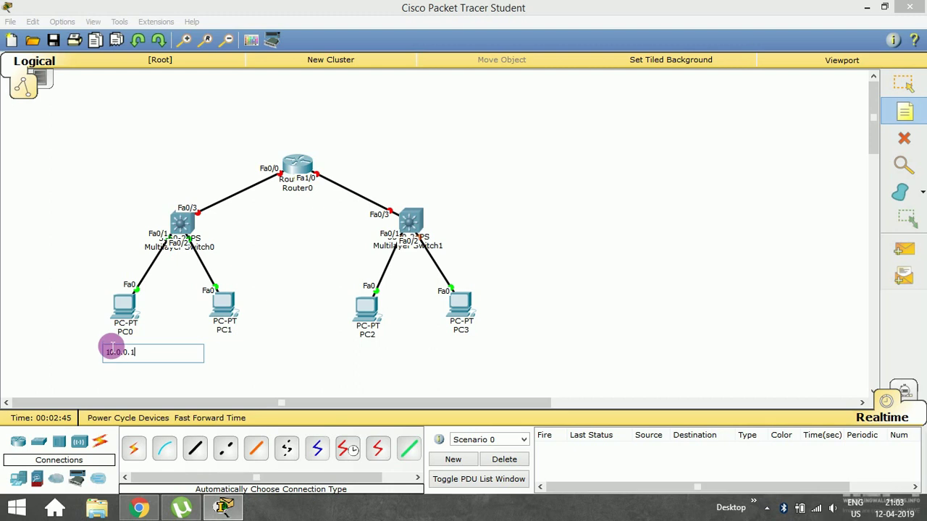
click(218, 352)
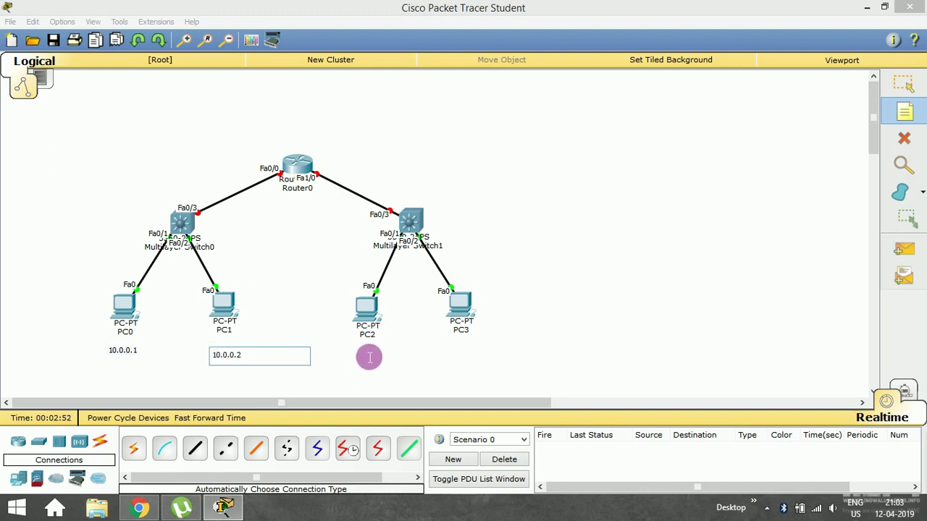
click(352, 358)
text(20.0.0.1)
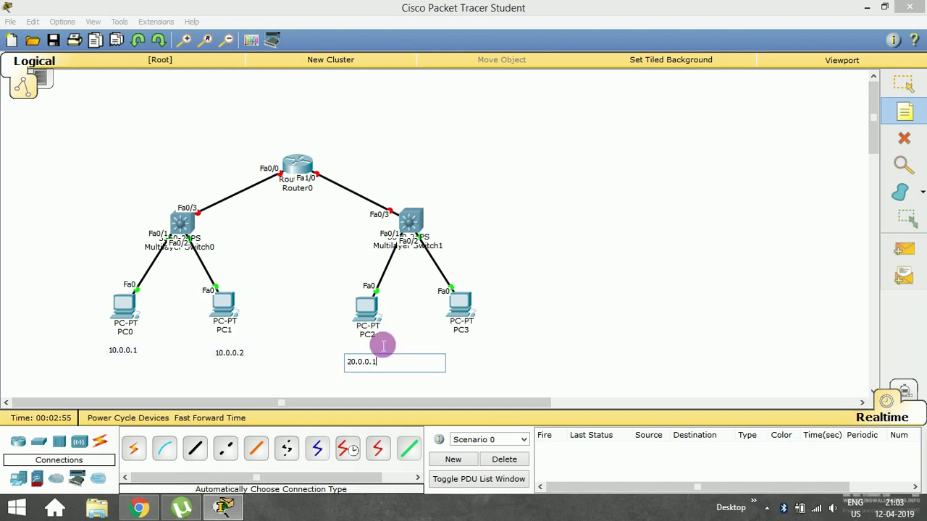
click(463, 354)
text(20.0.0.2)
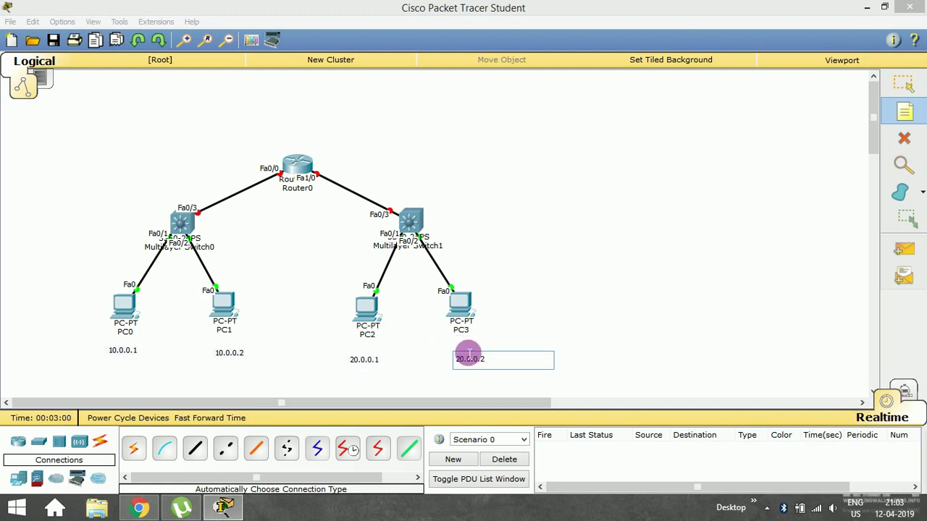
Add gateway address notes above the switches: 20.0.0.10 by Multilayer Switch1 and 10.0.0.10 by Multilayer Switch0
click(396, 187)
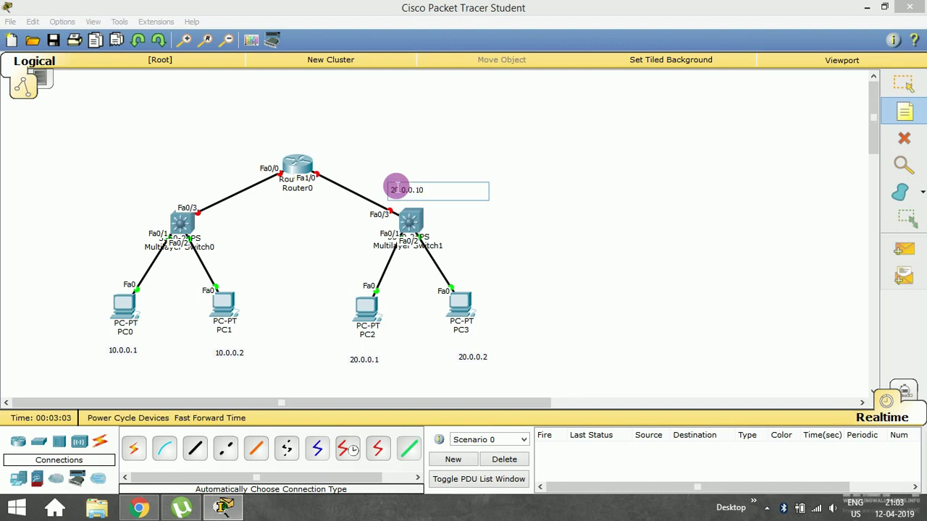
click(185, 188)
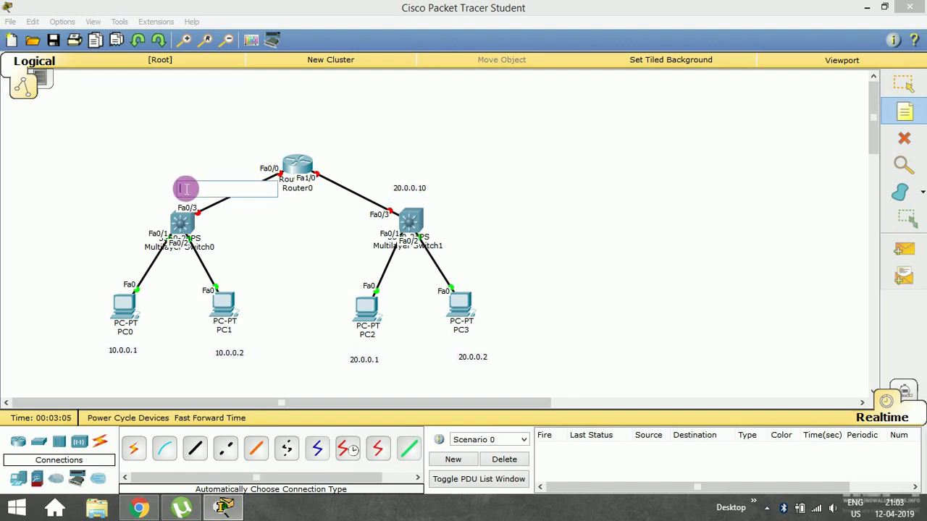
text(10.0.0.10)
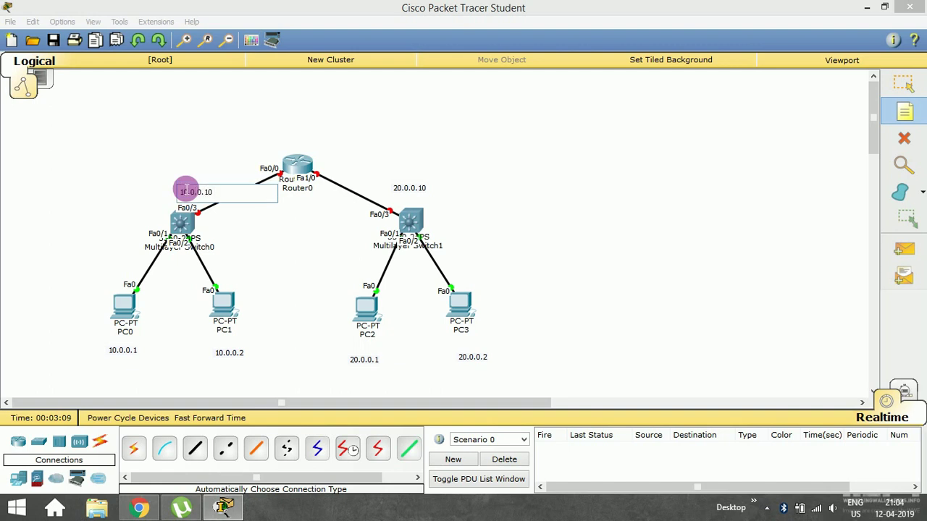
Move the 10.0.0.10 and 20.0.0.10 notes closer to their links with Router0
click(904, 85)
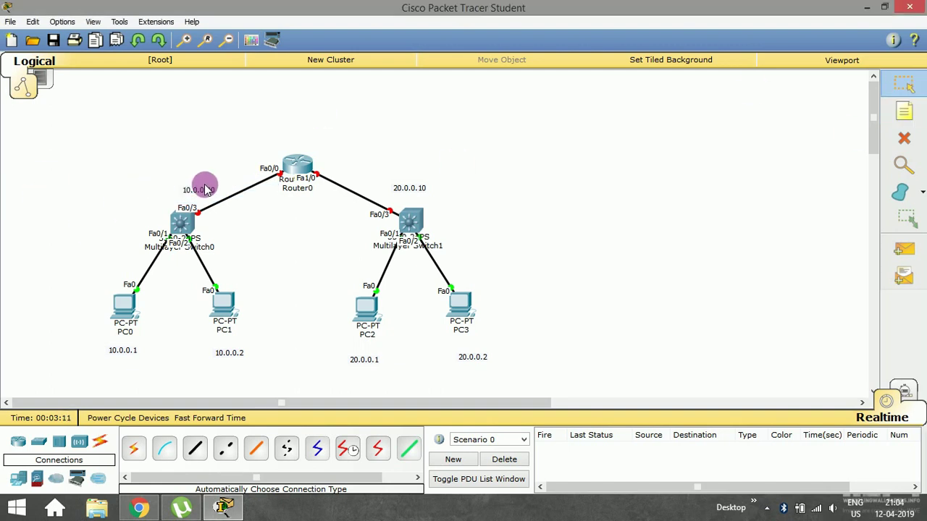
drag(201, 192, 212, 187)
click(407, 186)
drag(399, 188, 378, 187)
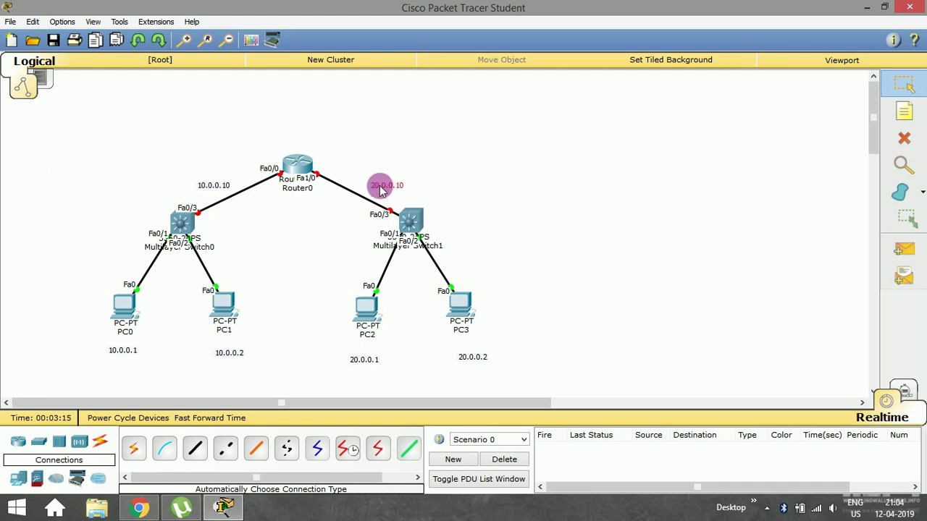
Configure PC0 with static IP address 10.0.0.1, subnet mask 255.0.0.0 and default gateway 10.0.0.10, and close its window
click(124, 305)
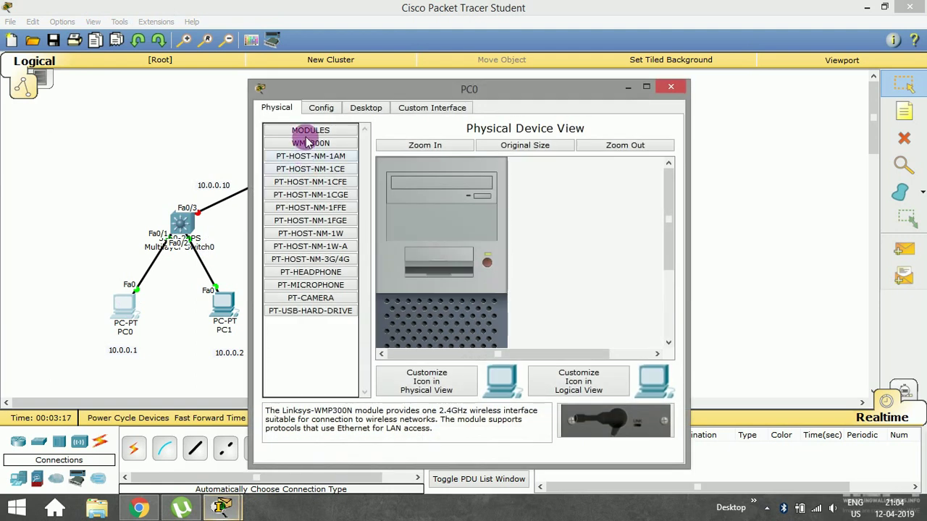
click(350, 107)
click(321, 145)
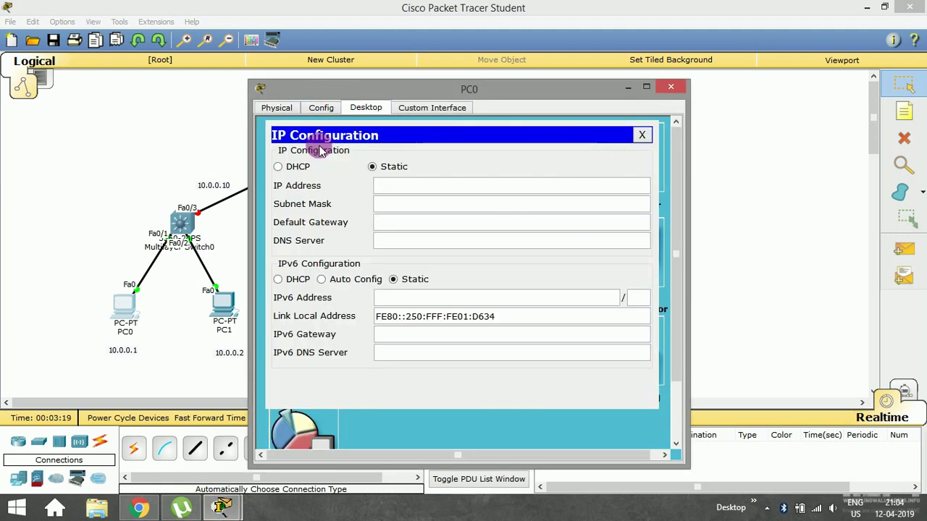
click(391, 205)
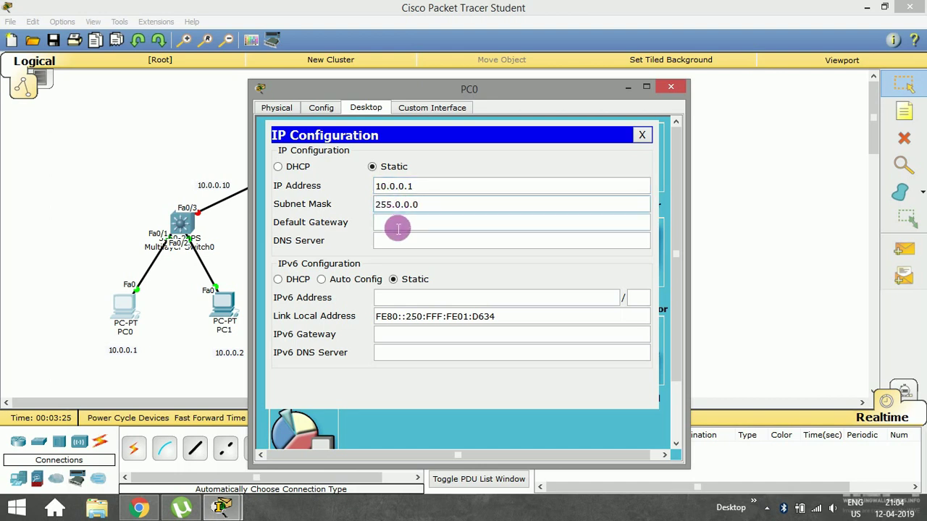
click(399, 226)
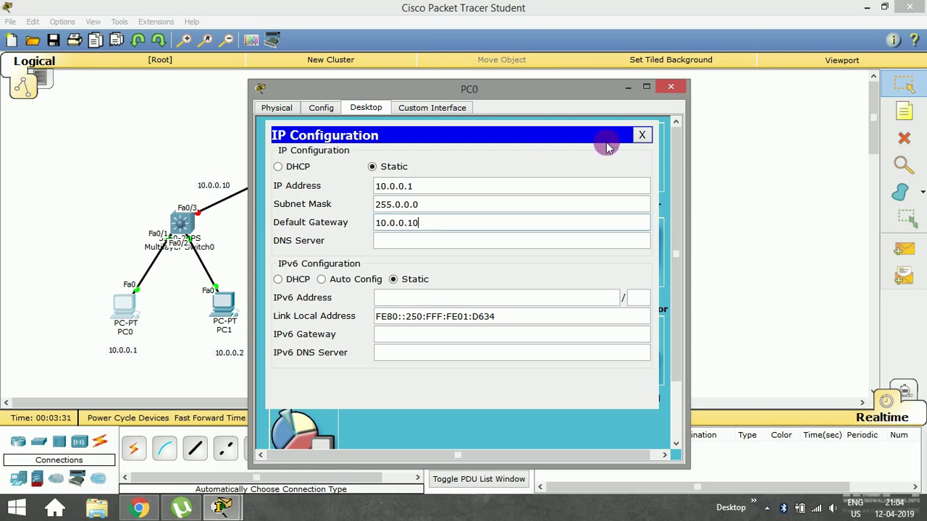
click(643, 138)
click(670, 87)
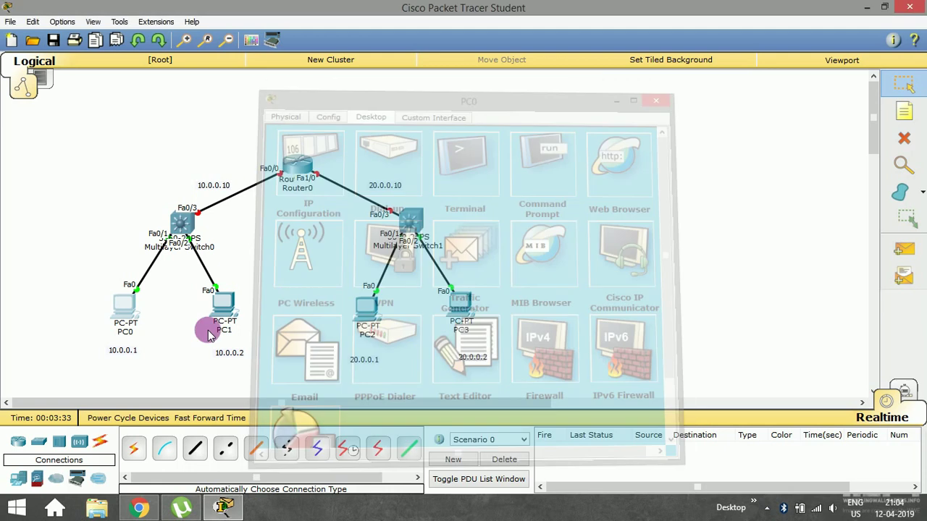
Configure PC1 with static IP address 10.0.0.2, subnet mask 255.0.0.0 and default gateway 10.0.0.10, and close its window
click(222, 308)
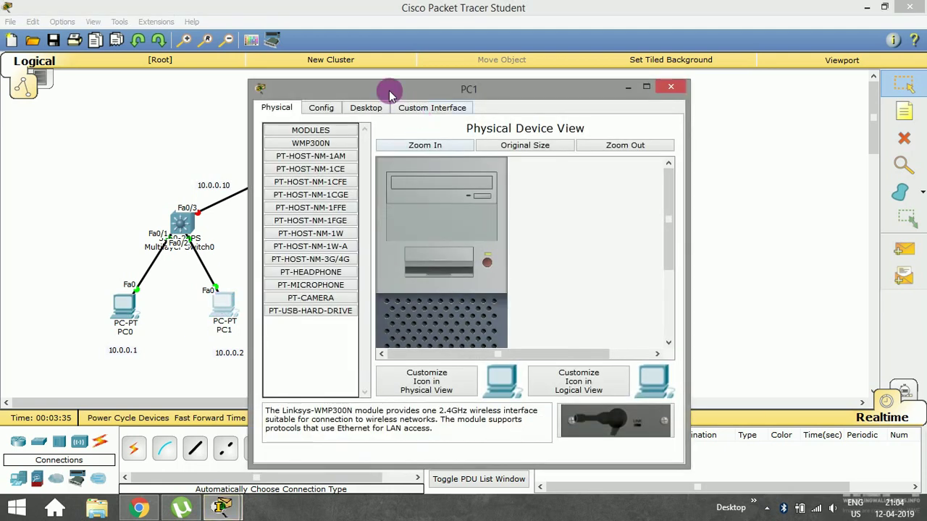
drag(383, 88, 504, 51)
click(484, 67)
click(431, 123)
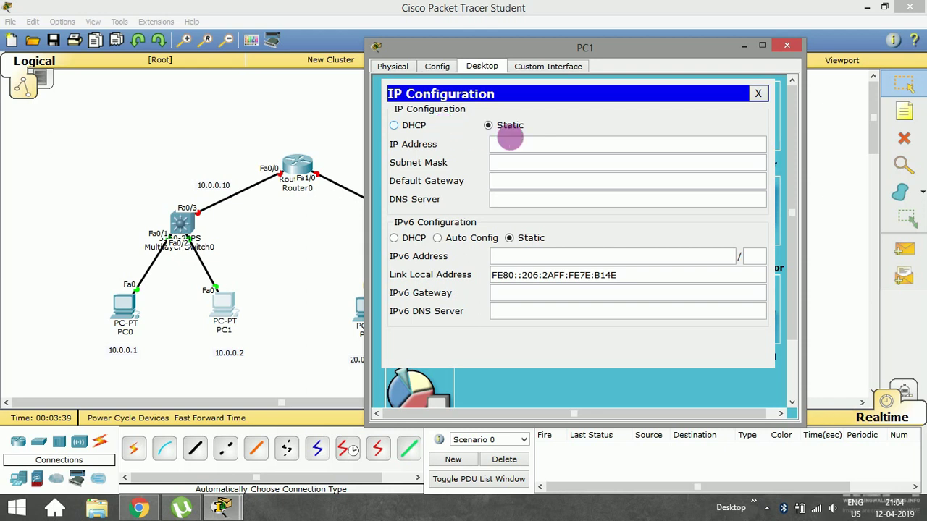
click(526, 143)
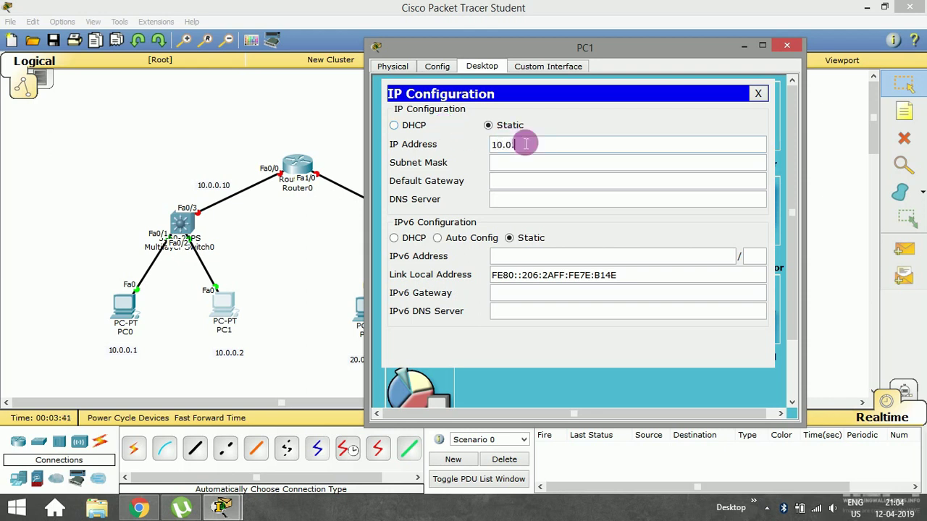
click(527, 163)
click(528, 183)
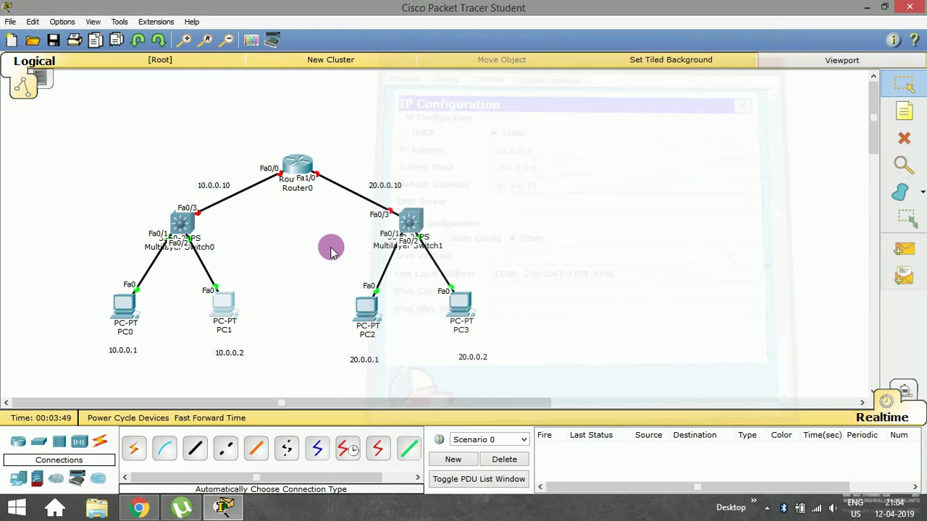
click(787, 45)
Configure PC2 with static IP address 20.0.0.1, subnet mask 255.0.0.0 and default gateway 20.0.0.10, and close its window
click(376, 307)
drag(340, 87, 429, 69)
click(443, 82)
click(397, 137)
click(485, 167)
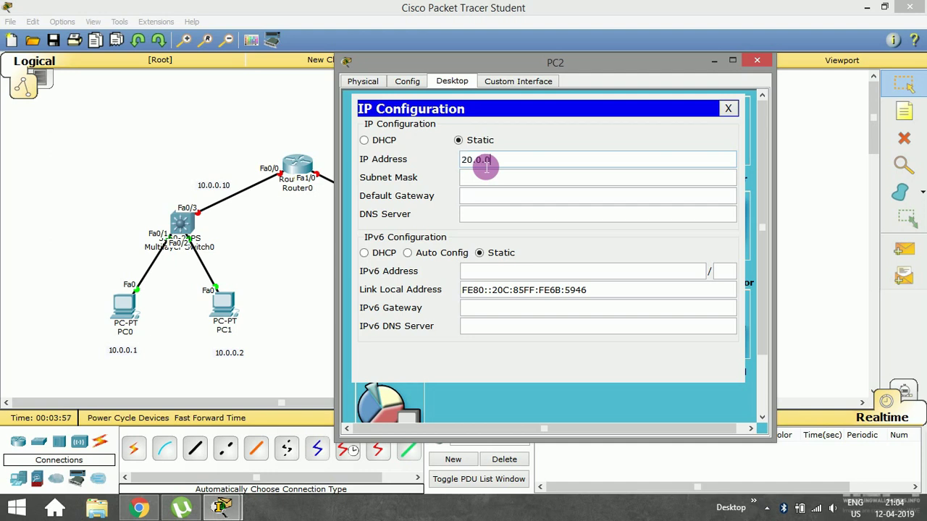
click(503, 179)
click(492, 199)
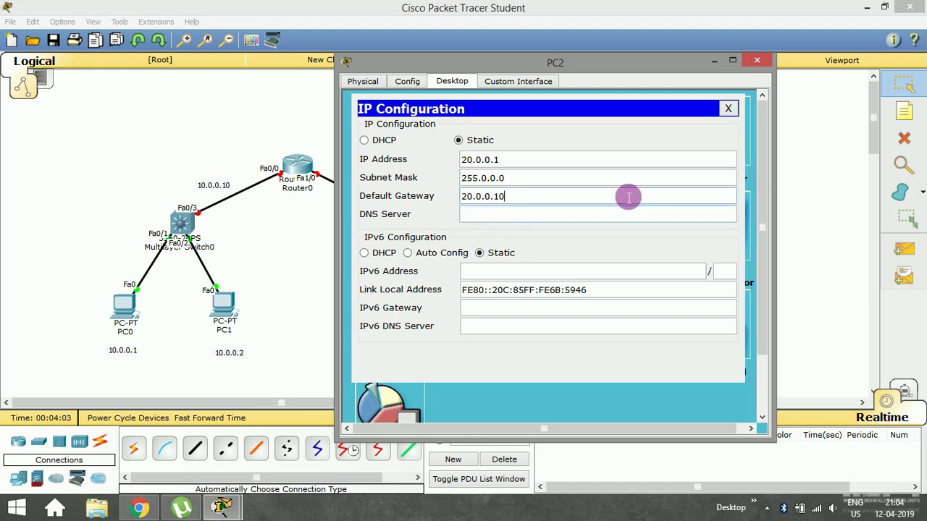
click(757, 65)
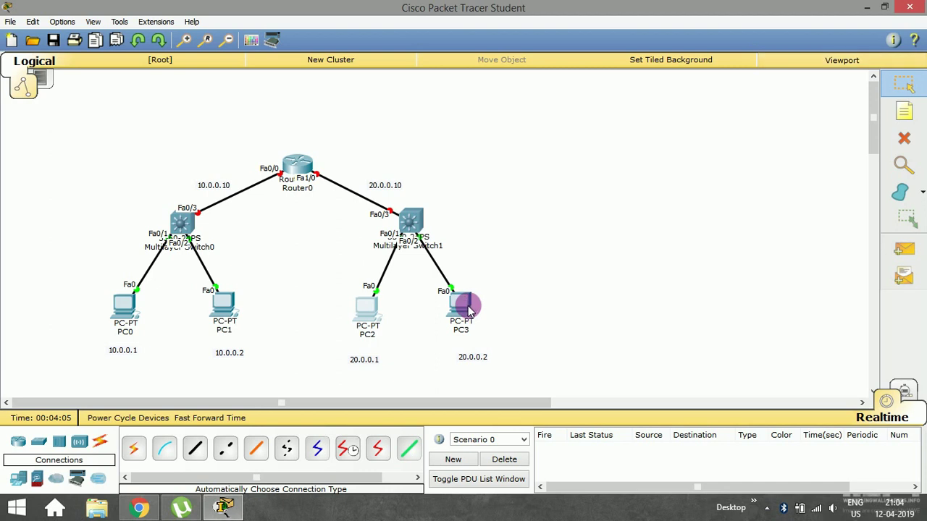
Configure PC3 with static IP address 20.0.0.2, subnet mask 255.0.0.0 and default gateway 20.0.0.10, and close its window
click(468, 308)
drag(362, 87, 155, 41)
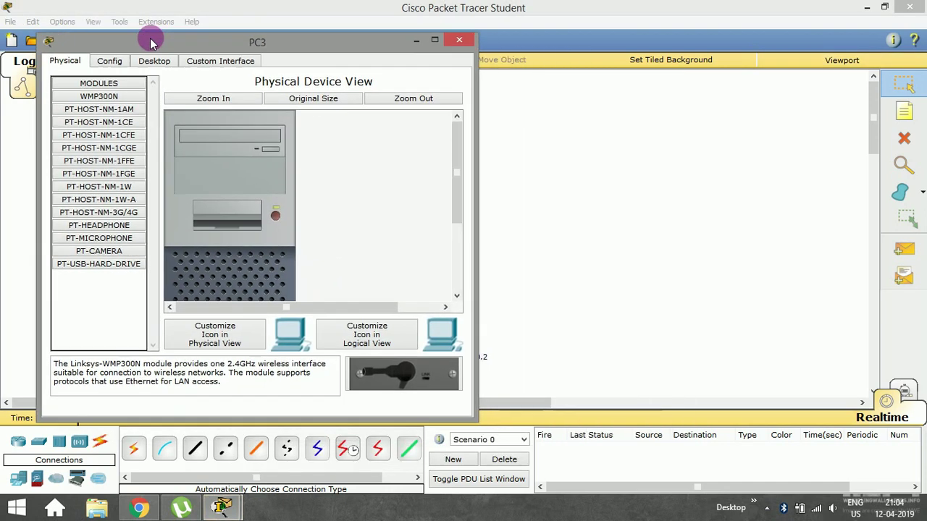
click(150, 61)
click(79, 102)
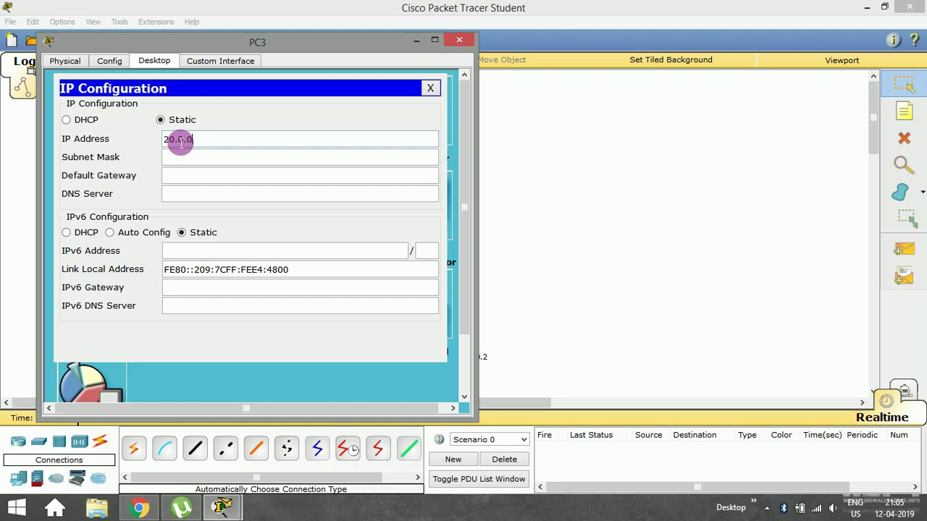
click(190, 158)
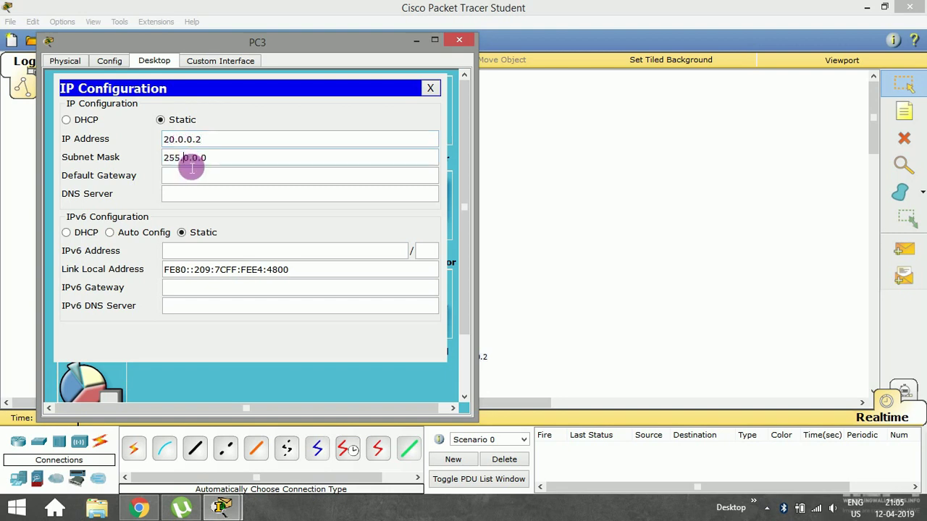
click(191, 180)
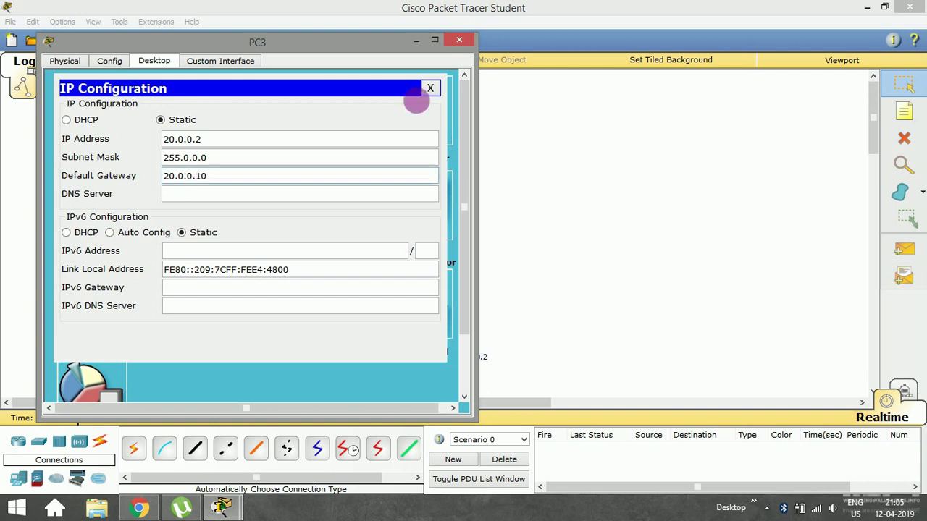
click(459, 40)
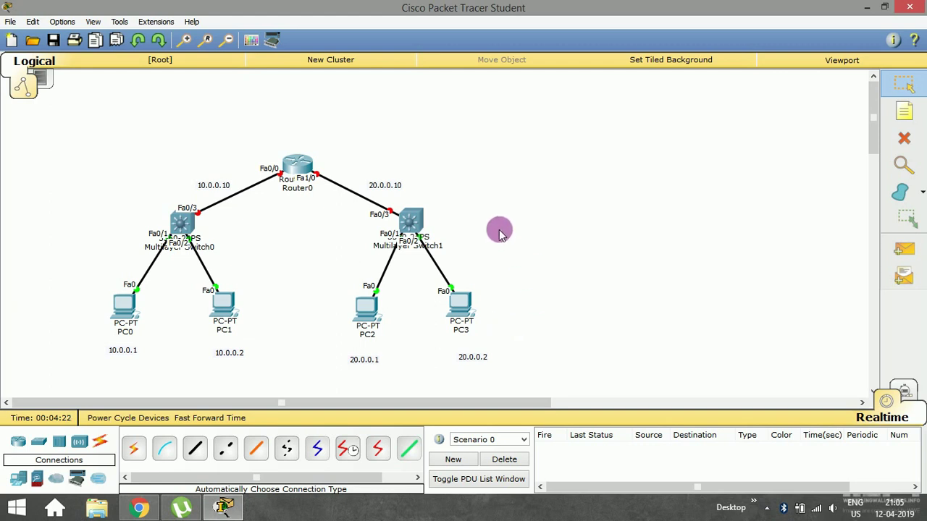
Open Router0 and examine its FastEthernet0/0, FastEthernet1/0 and RIP routing configuration pages
click(300, 166)
drag(341, 91, 545, 67)
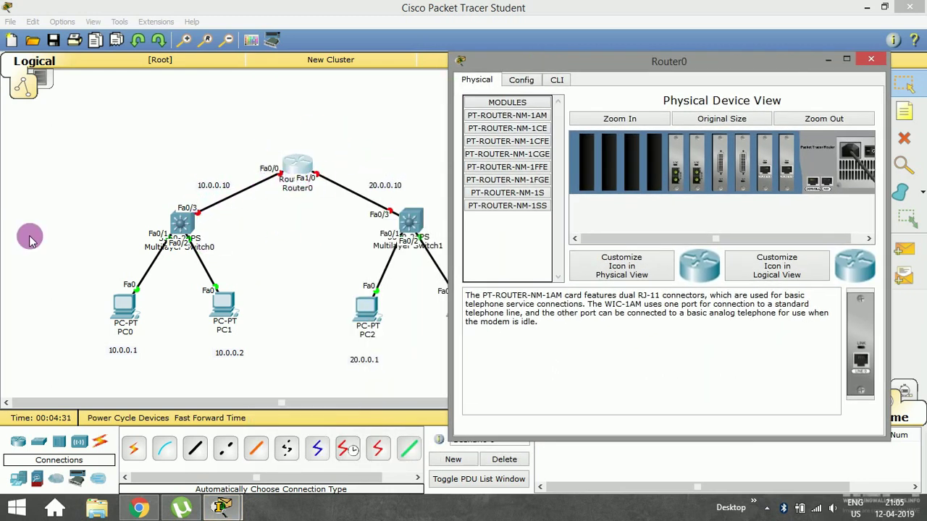
click(520, 80)
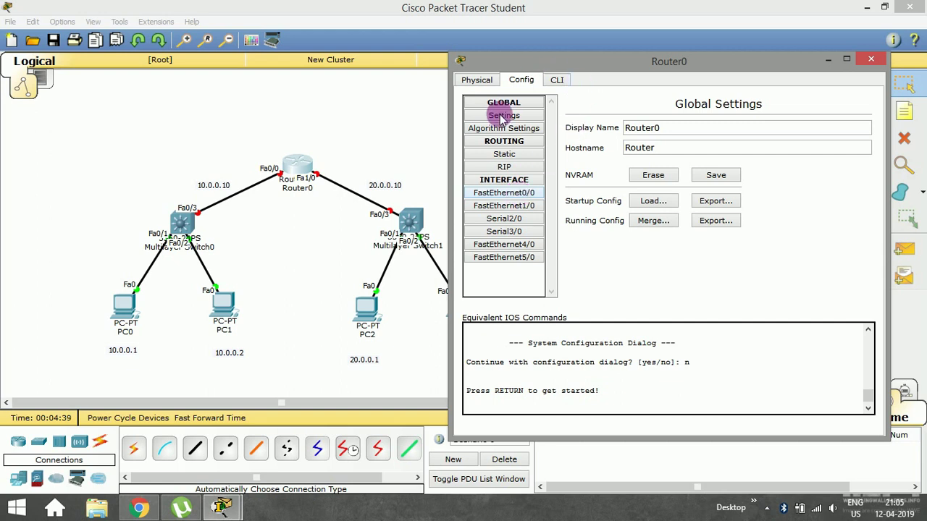
drag(523, 68, 512, 40)
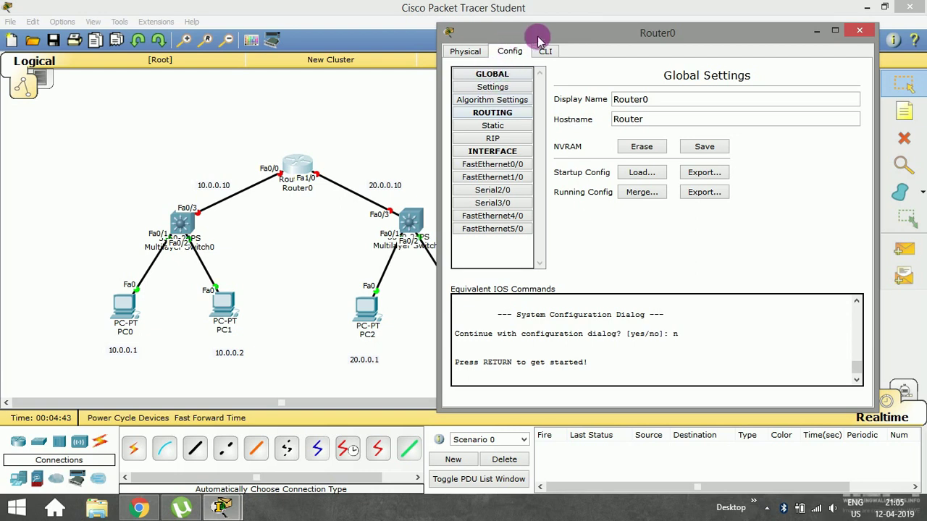
click(505, 165)
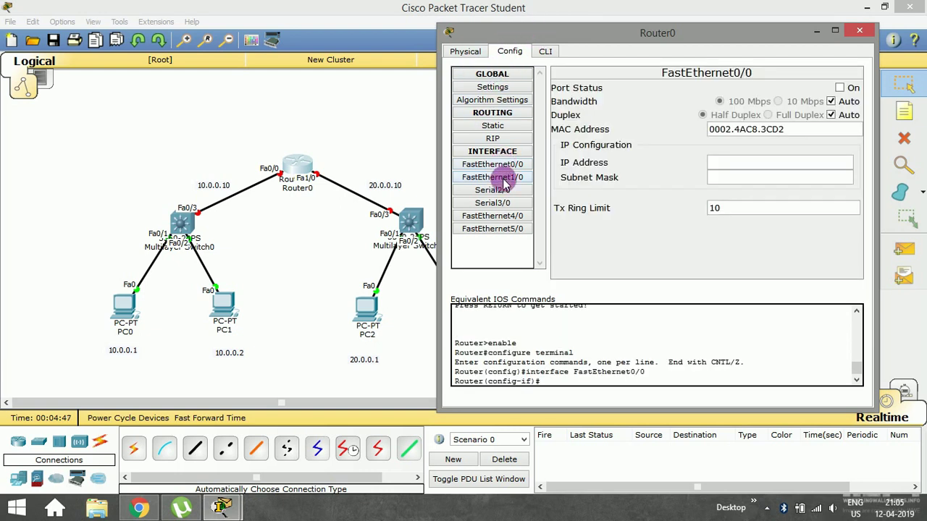
click(500, 177)
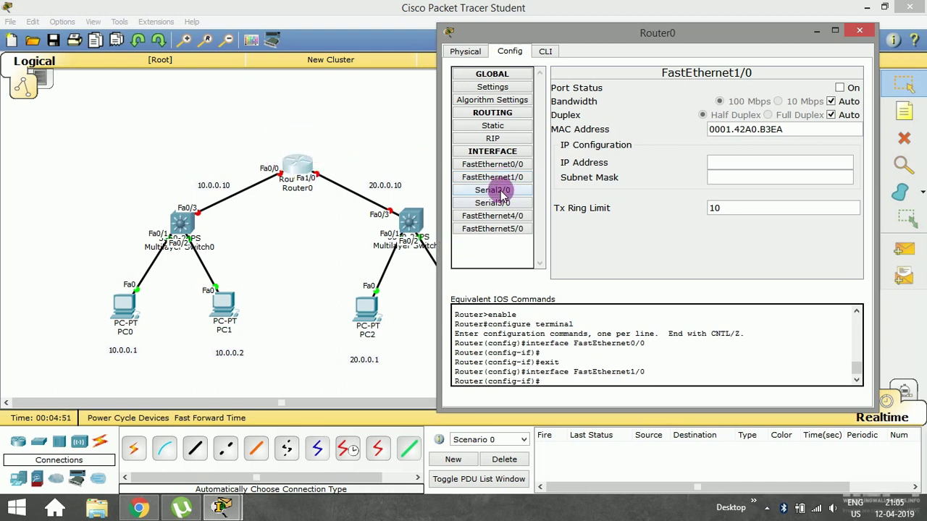
click(492, 140)
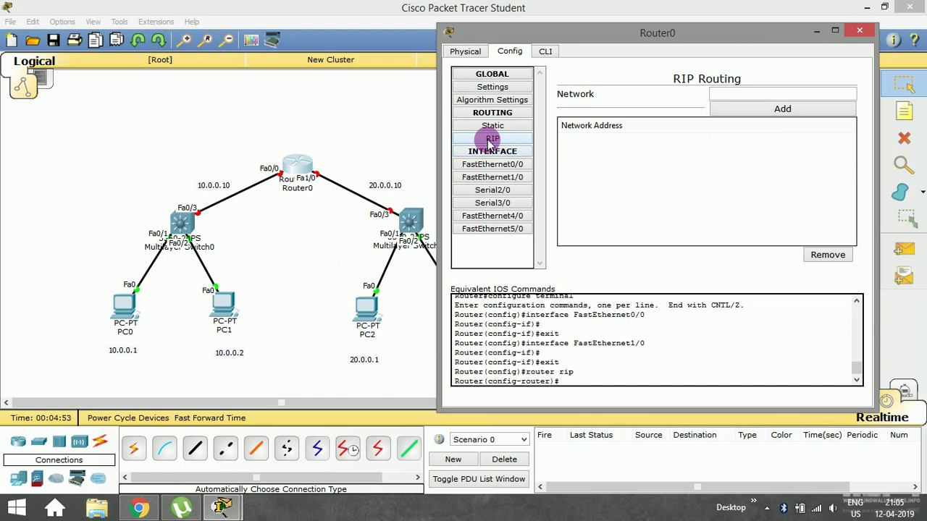
click(739, 95)
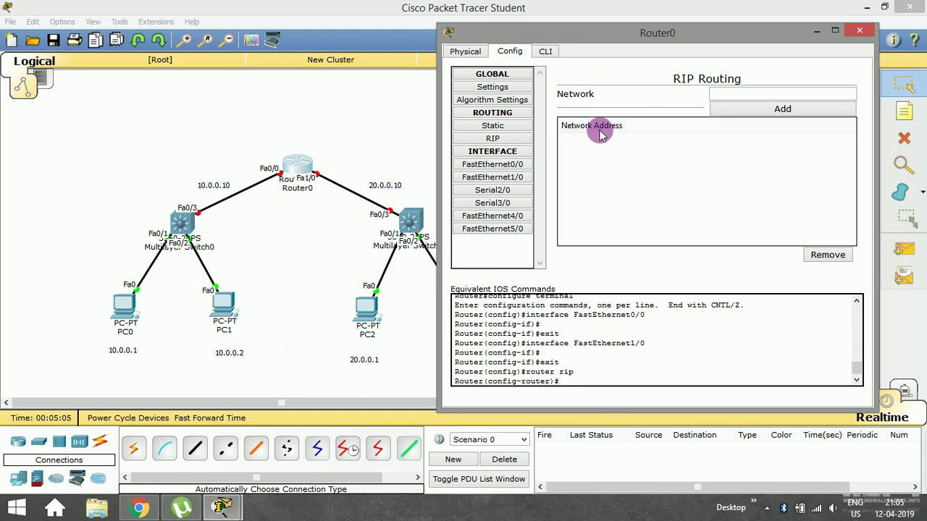
Leave RIP and global configuration modes in Router0's command line by entering ex twice
click(543, 52)
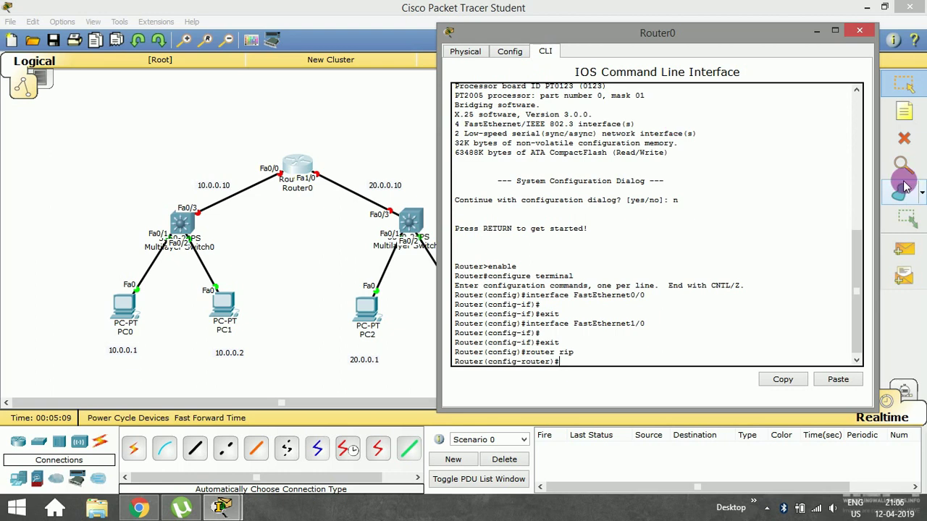
drag(866, 275, 848, 331)
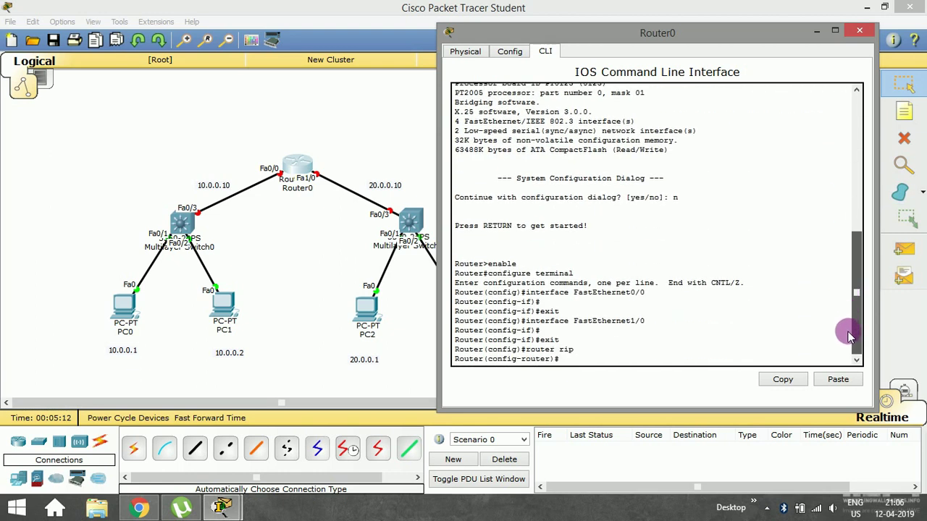
click(666, 358)
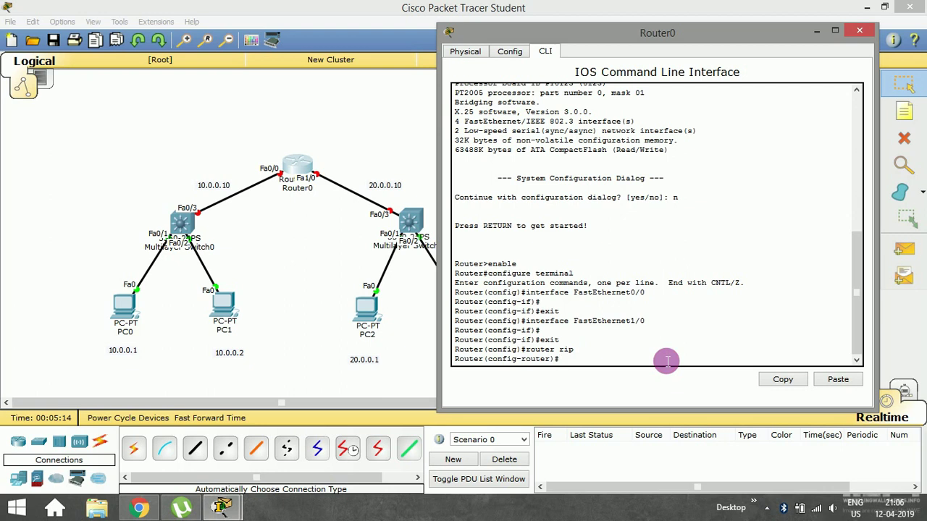
text(ex)
key(Return)
text(ex)
key(Return)
key(Return)
key(Return)
key(Return)
key(Return)
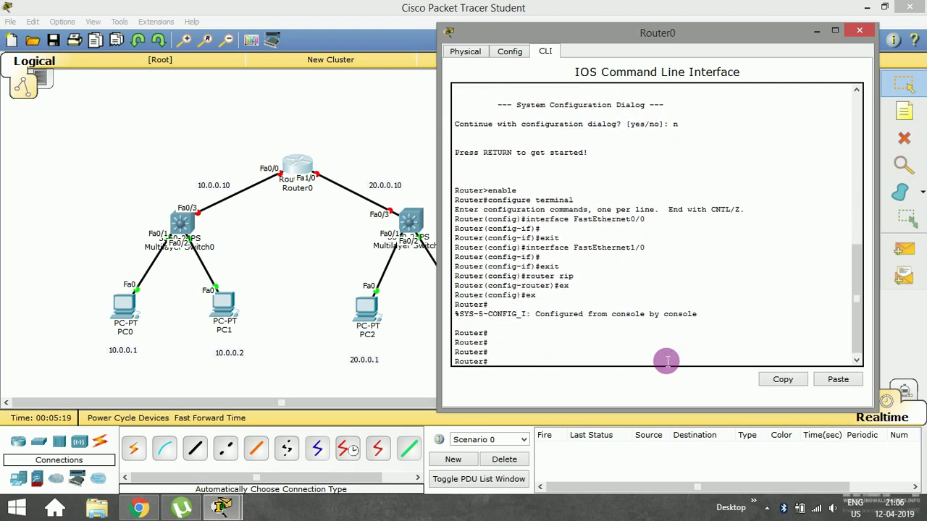
key(Return)
key(Return)
key(Return)
key(Return)
key(Return)
key(Return)
key(Return)
key(Return)
key(Return)
key(Return)
key(Return)
key(Return)
key(Return)
key(Return)
key(Return)
End Router0's console session with ex and start a fresh one at the user prompt
text(e)
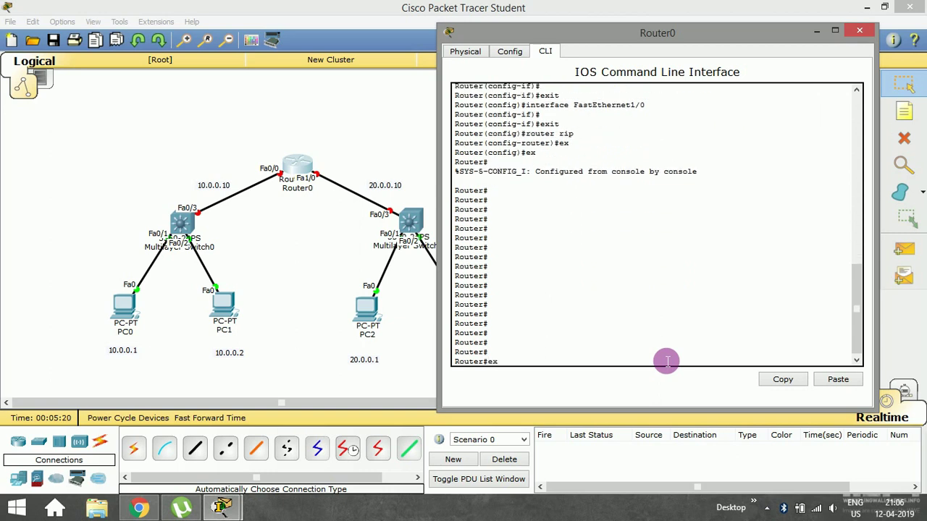
text(x)
key(Return)
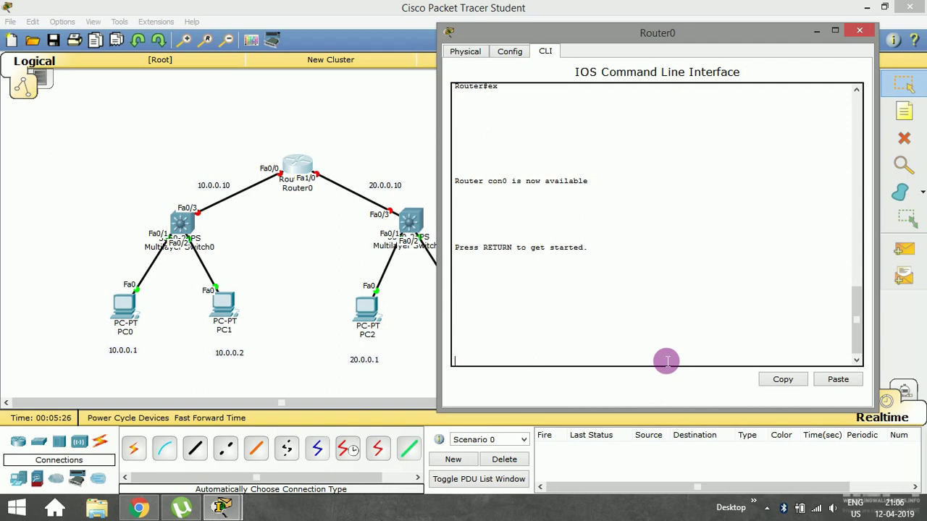
key(Return)
key(Return)
key(Return)
key(Return)
key(Return)
key(Return)
key(Return)
key(Return)
key(Return)
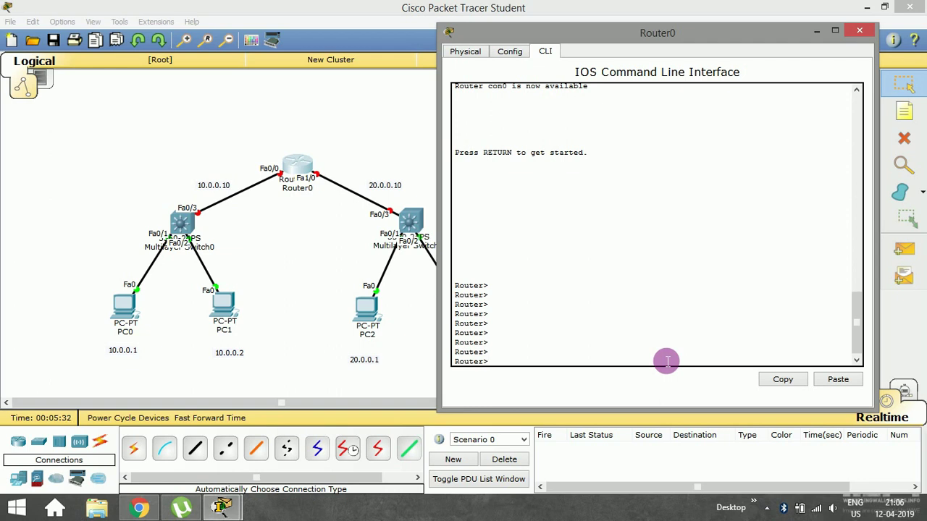
Enter privileged mode with enable and global configuration mode with conf t on Router0
text(enable)
key(Return)
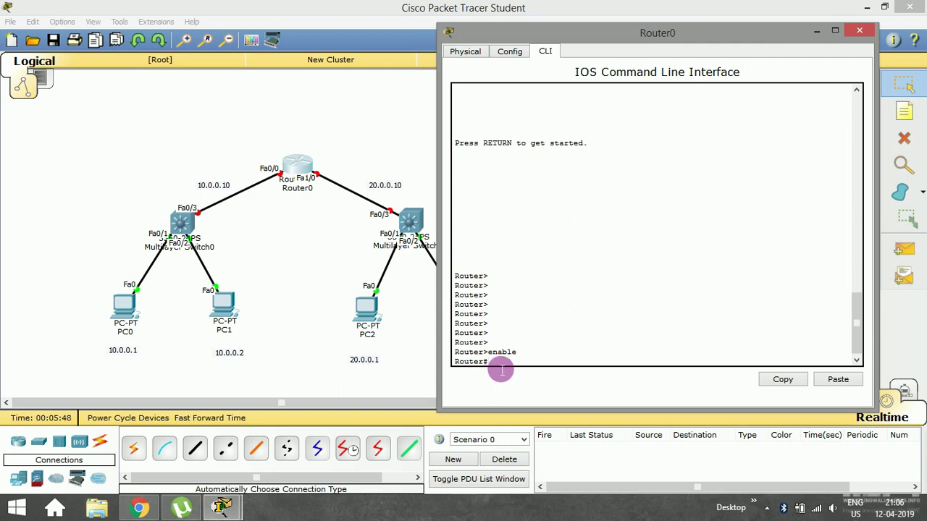
text(conf t)
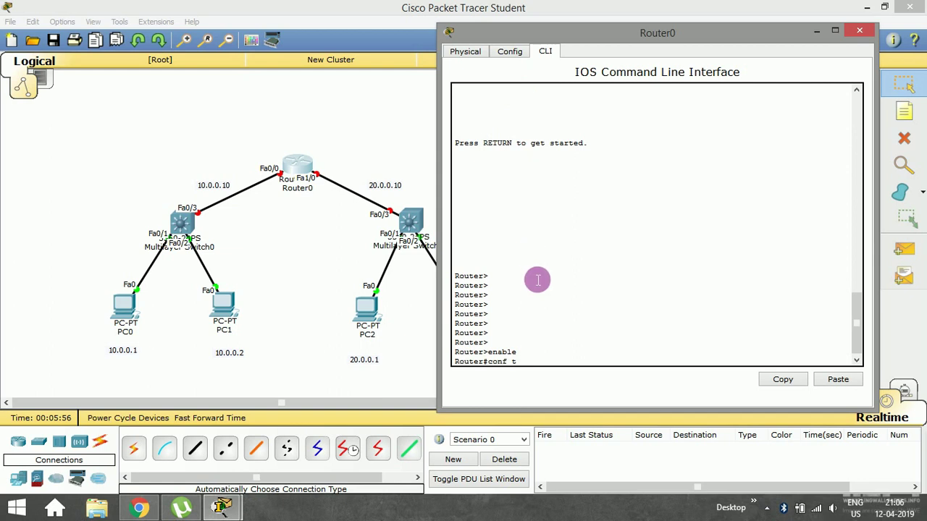
key(Return)
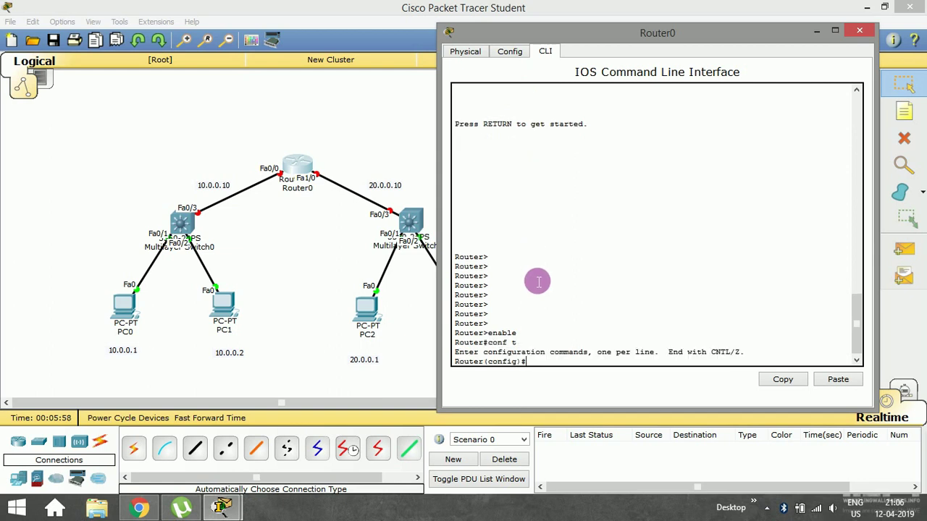
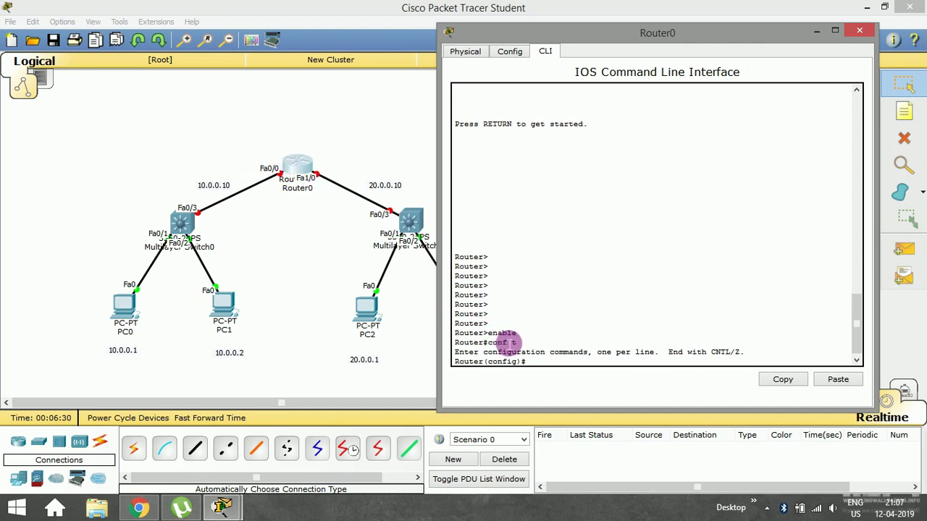
Enter interface configuration mode for fastethernet0/0 from Router0's command line
text(interface fastethernet )
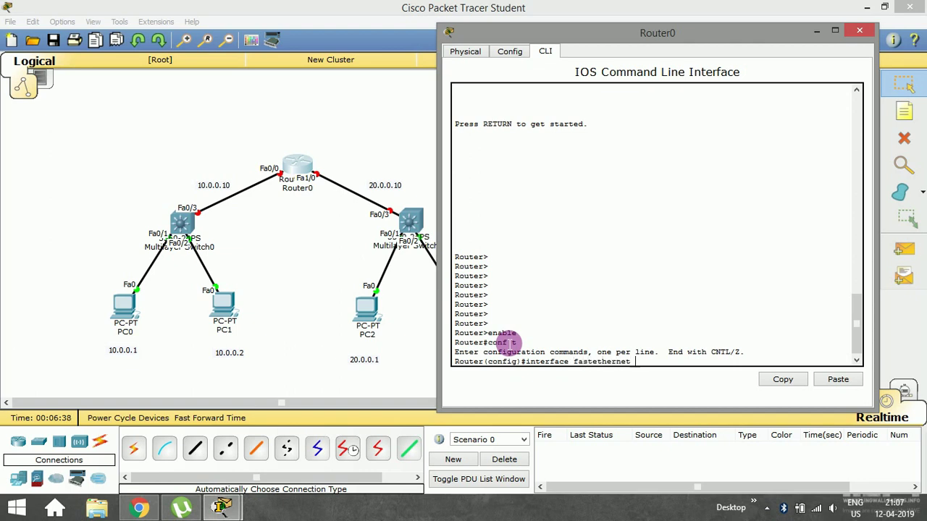
text(0/0)
key(Return)
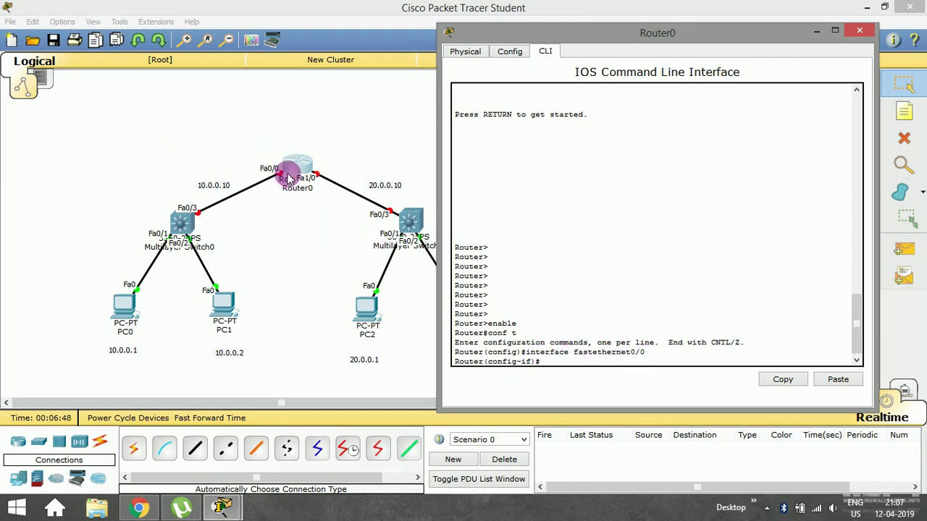
View Router0's FastEthernet0/0 configuration settings, then return to its command line
click(517, 58)
click(503, 163)
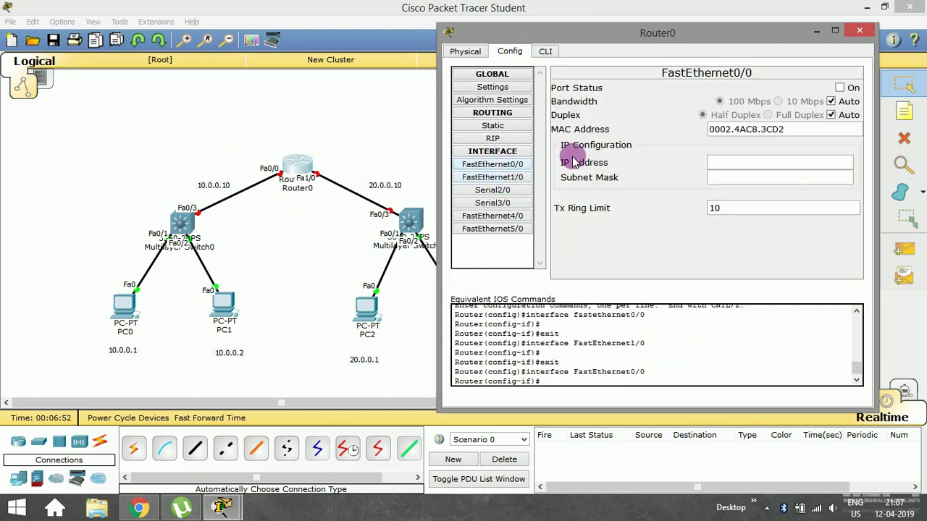
click(552, 53)
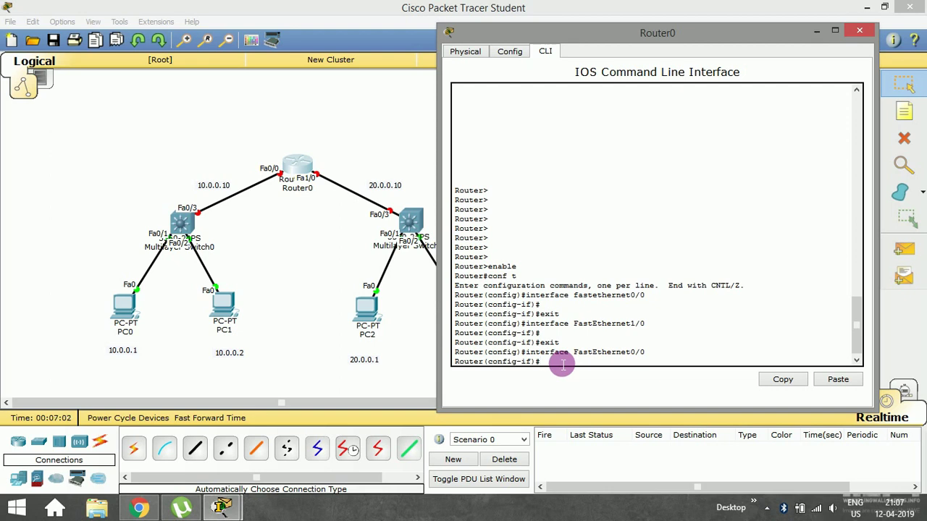
Try to set FastEthernet0/0's address with the command address 10.0.0.10 255.0.0.0
text(address )
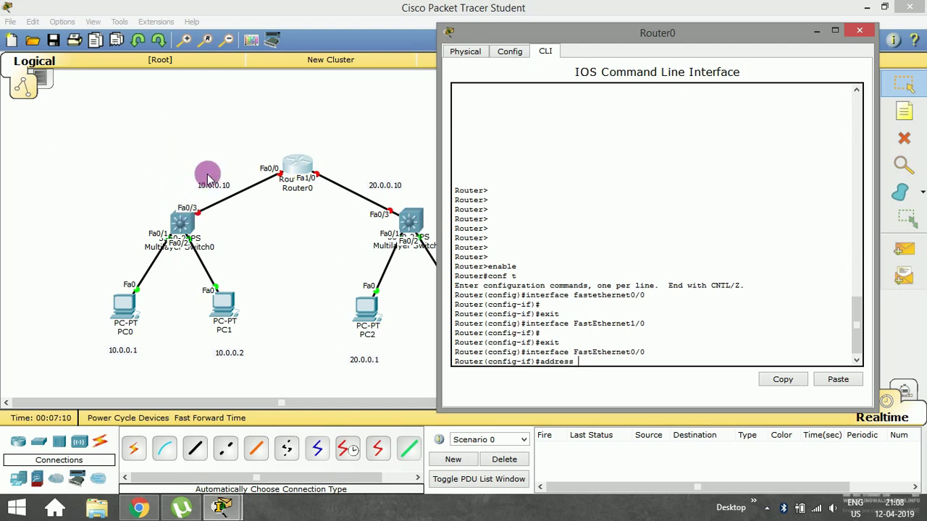
text(10.0.0.10)
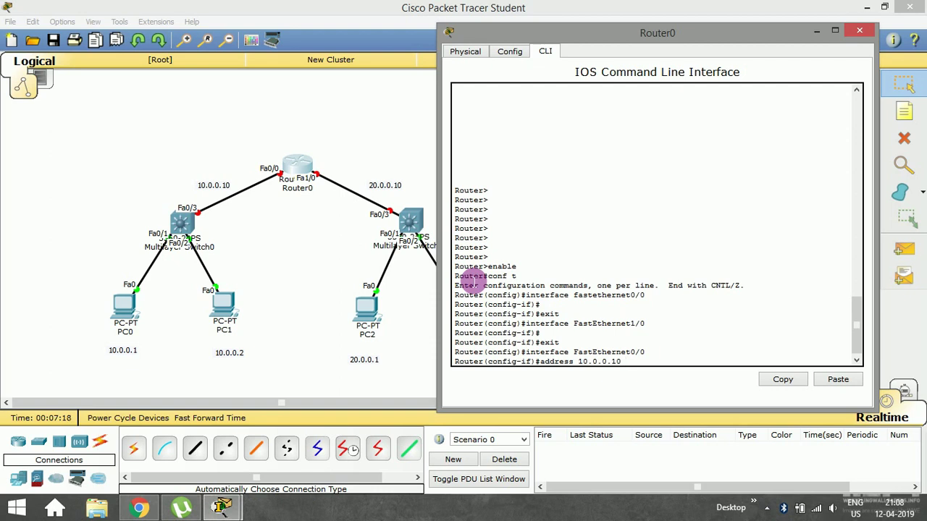
text( 255.0.0.0)
key(Return)
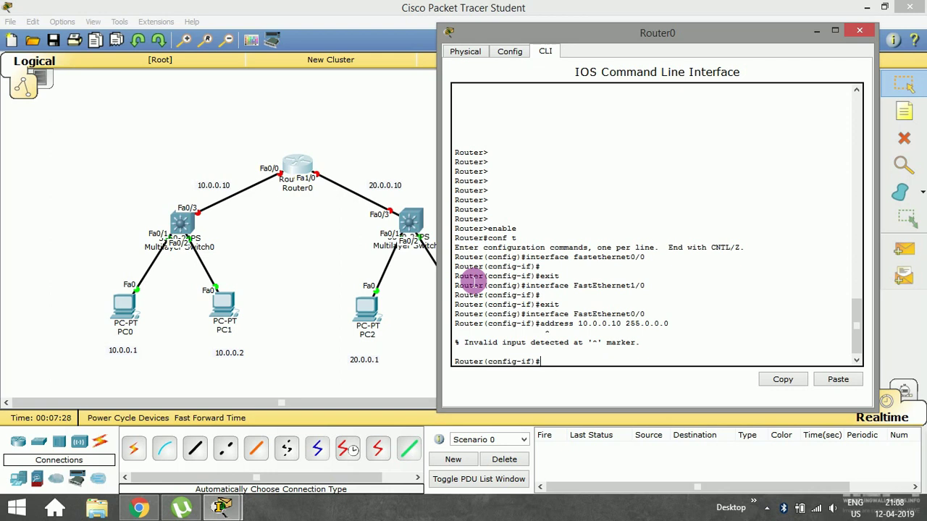
Assign FastEthernet0/0 the IP address 10.0.0.10 with mask 255.0.0.0 and enable the interface with no shutdown
text(ip address 10.0.0.10 255.0.0.0)
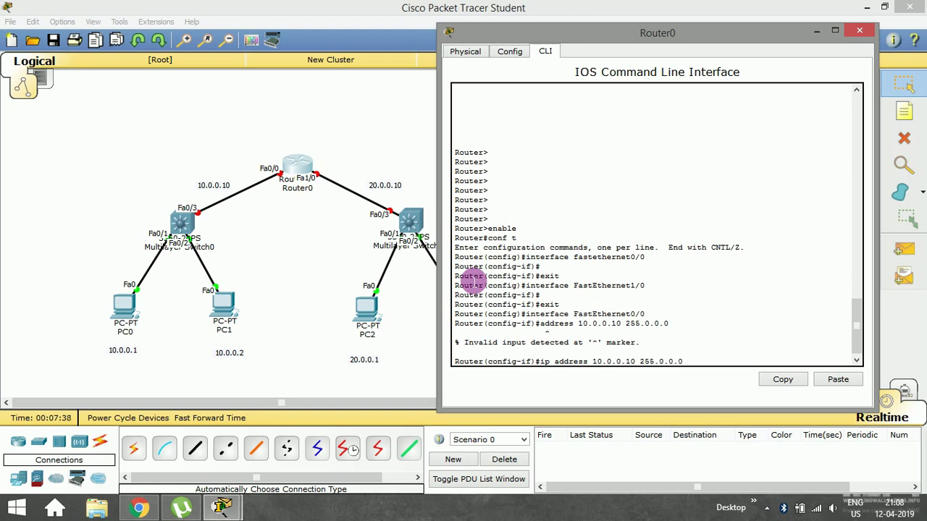
key(Return)
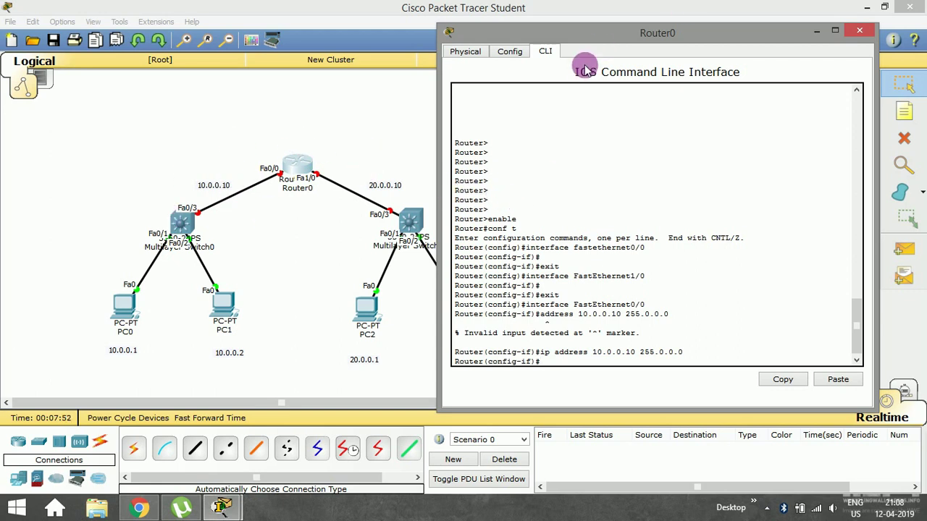
text(no shutdown)
key(Return)
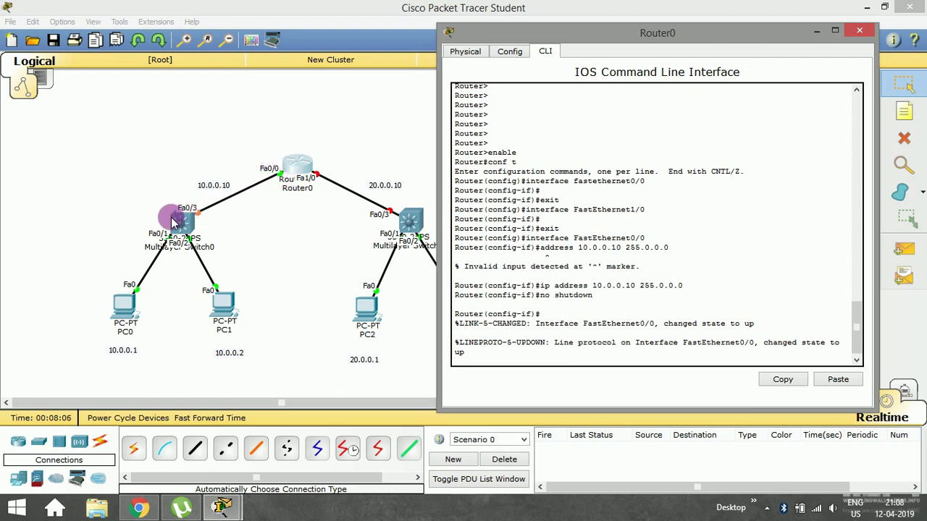
Return to Router0's command line and leave FastEthernet0/0's interface configuration mode with ex
click(214, 187)
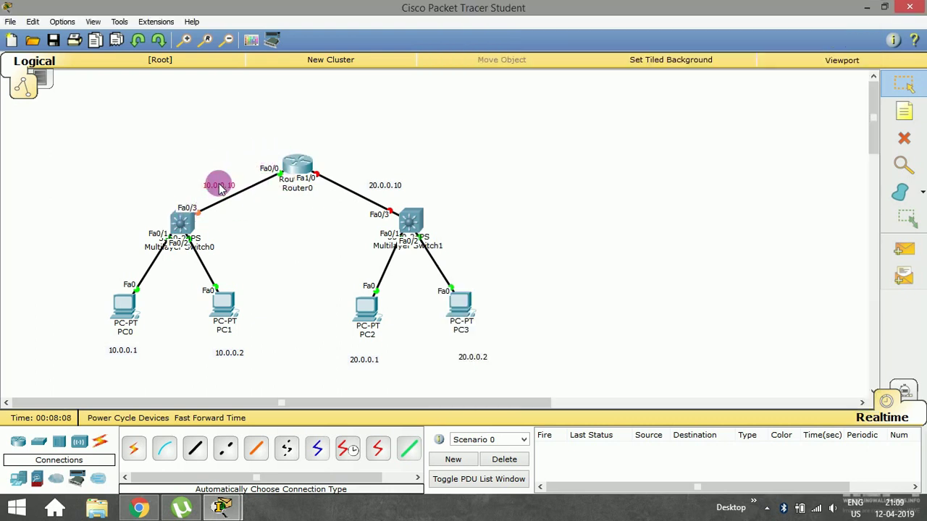
mouse_move(220, 507)
click(295, 441)
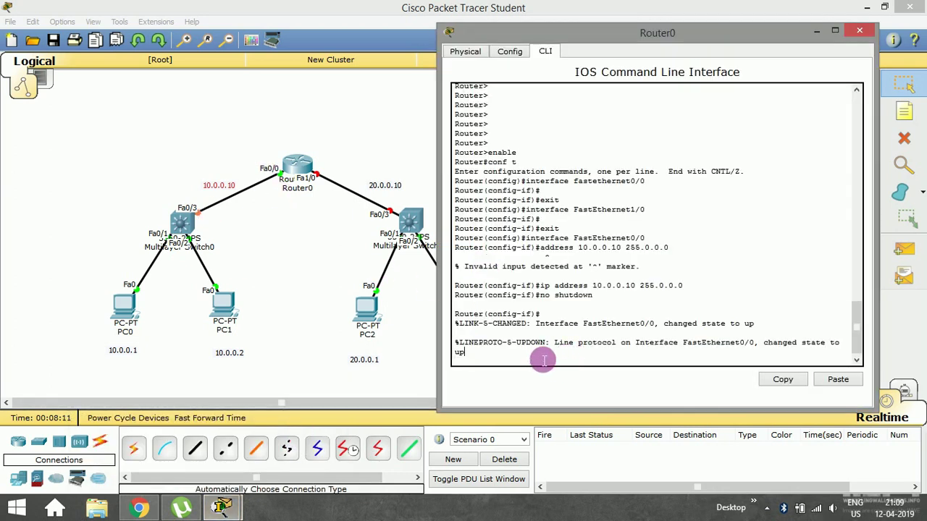
key(Return)
key(Return)
key(Return)
key(Return)
key(Return)
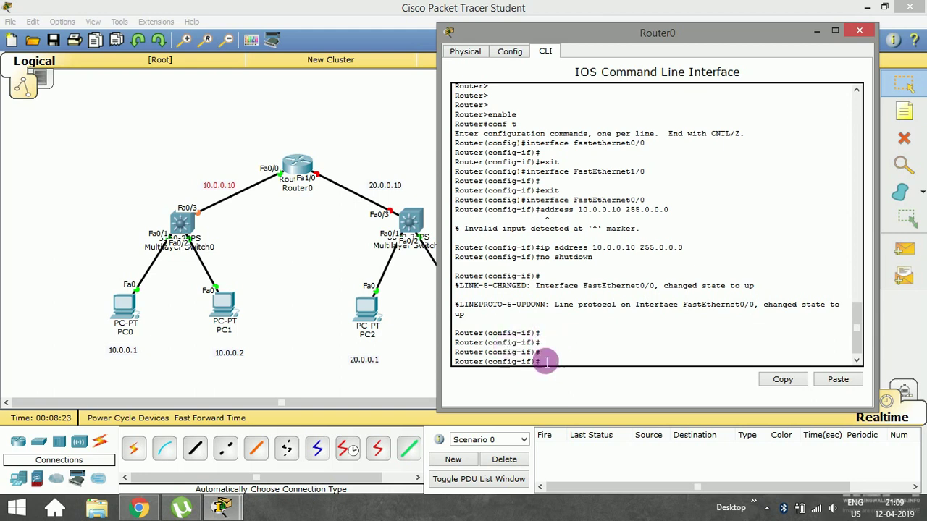
text(ex)
key(Return)
key(Return)
key(Return)
key(Return)
key(Return)
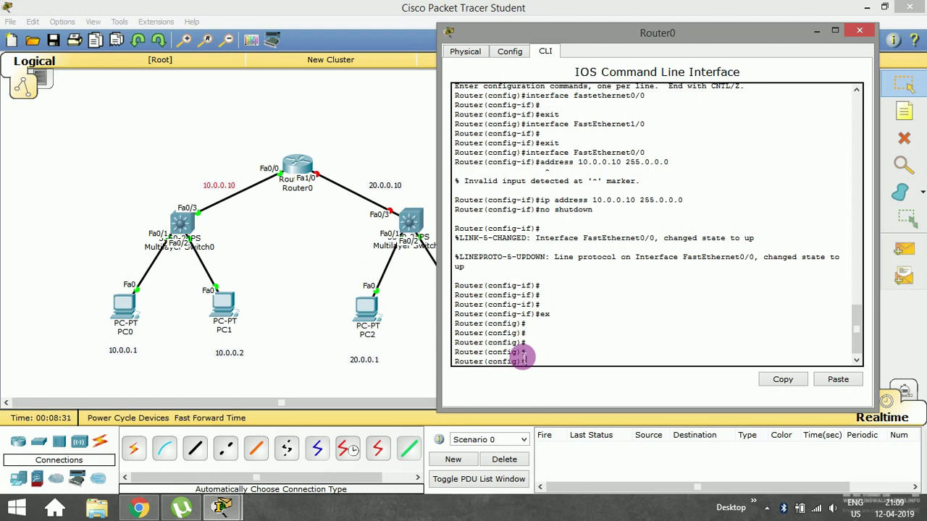
Enter interface configuration mode for fastethernet1/0 from Router0's global configuration prompt
text(in)
text(terface )
text(t)
text(fast)
text(ethern)
text(et)
text(1)
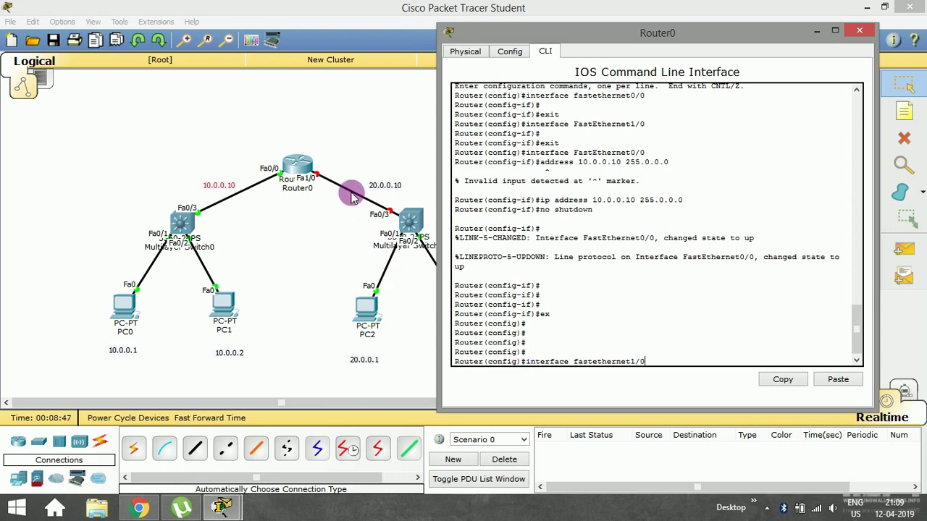
text(/0)
key(Return)
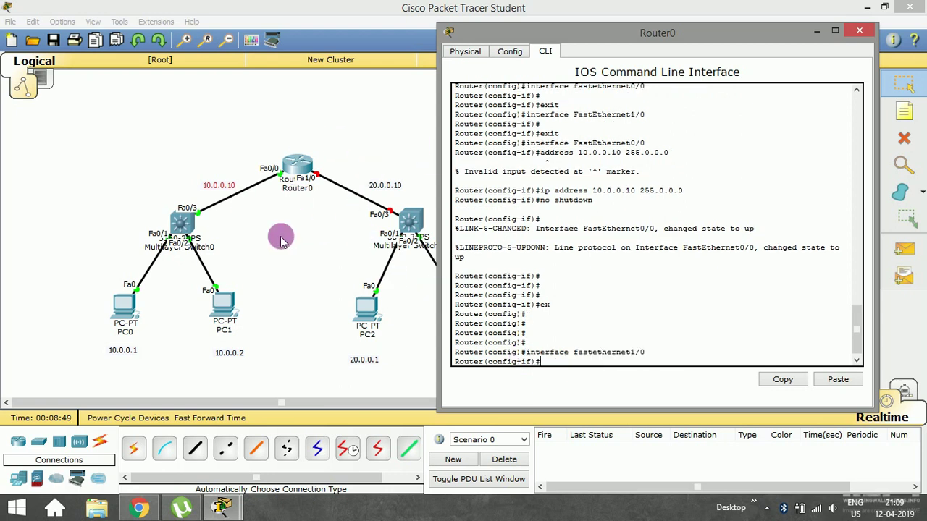
Assign fastethernet1/0 the IP address 20.0.0.10 with mask 255.0.0.0 and enable the interface with no shutdown
text(ip address 20.0.0.10 255)
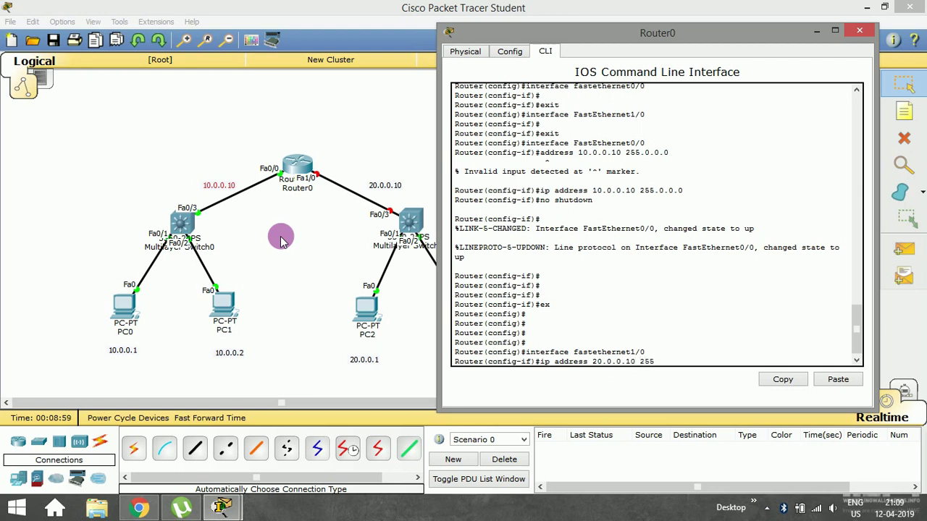
text(.0.0.0)
key(Return)
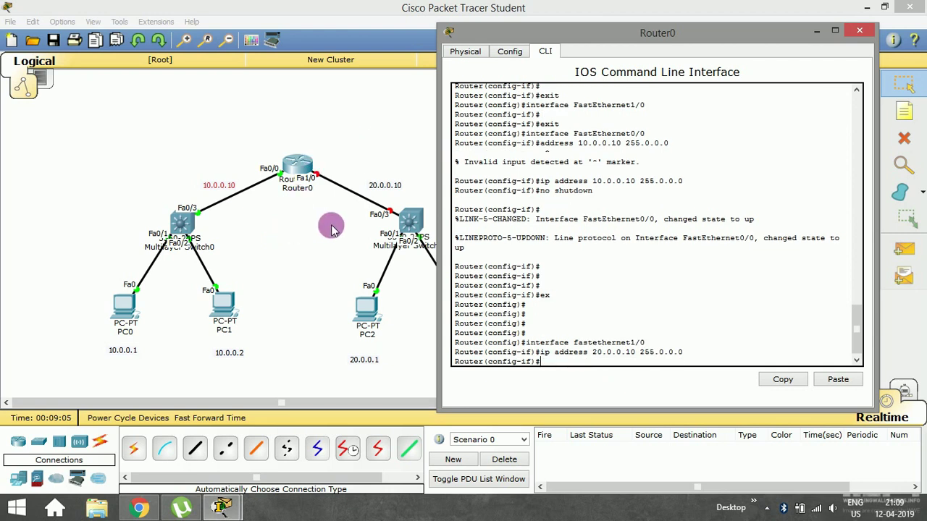
text(no shutdown)
key(Return)
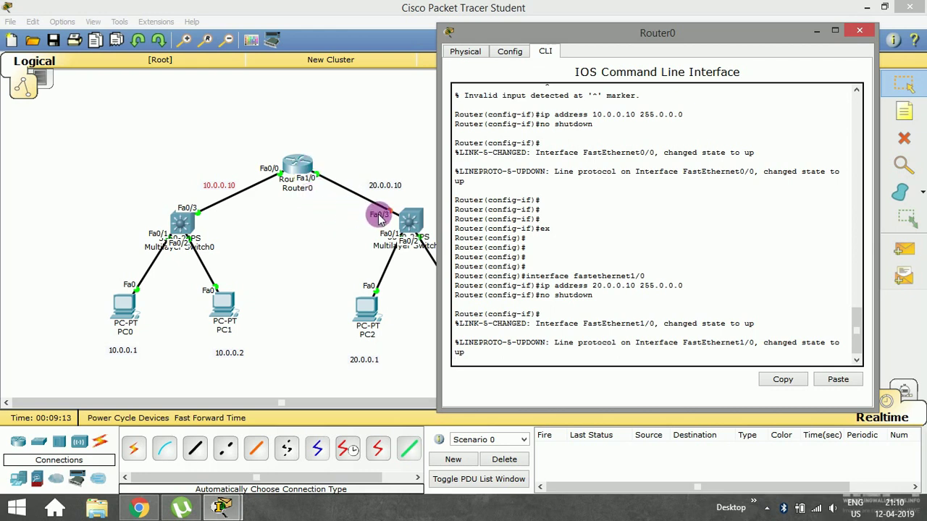
Leave fastethernet1/0's interface configuration mode with ex, returning to Router0's global configuration prompt
key(Return)
key(Return)
key(Return)
key(Return)
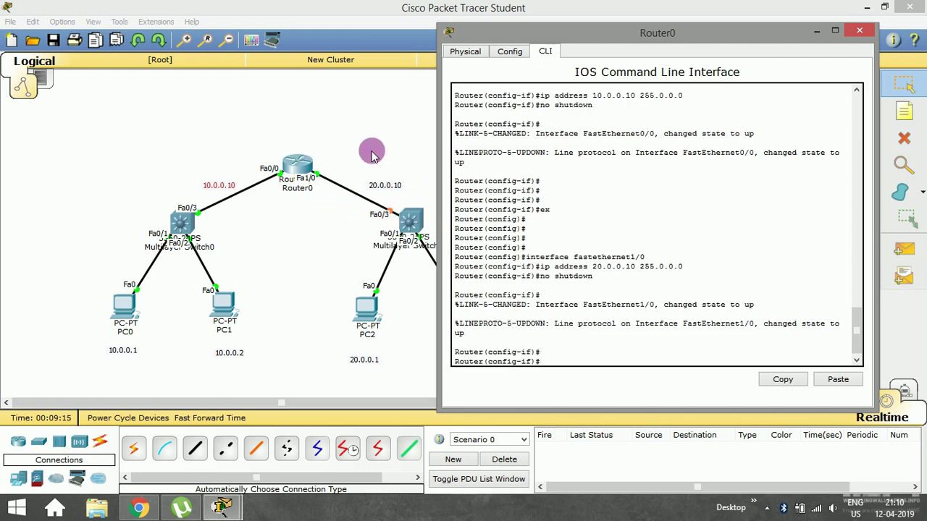
text(ex)
key(Return)
key(Return)
key(Return)
key(Return)
key(Return)
key(Return)
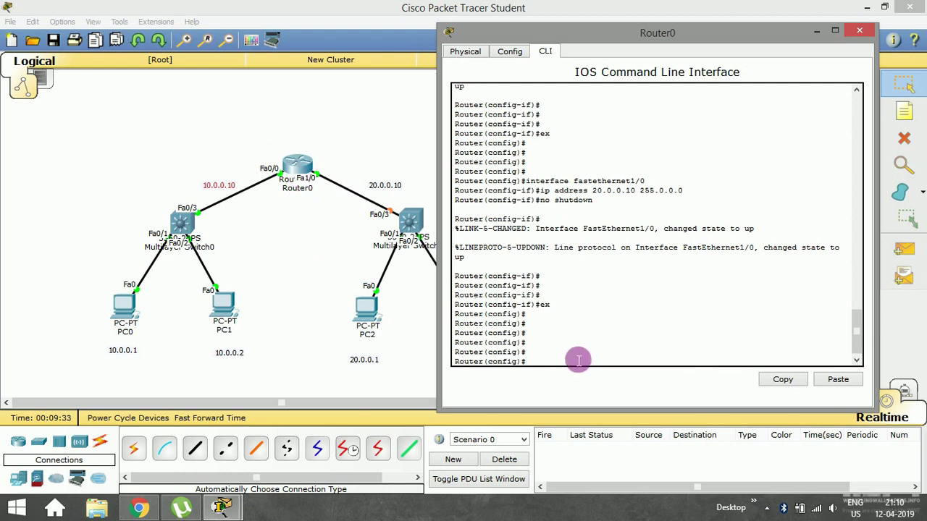
key(Return)
key(Return)
key(Return)
key(Return)
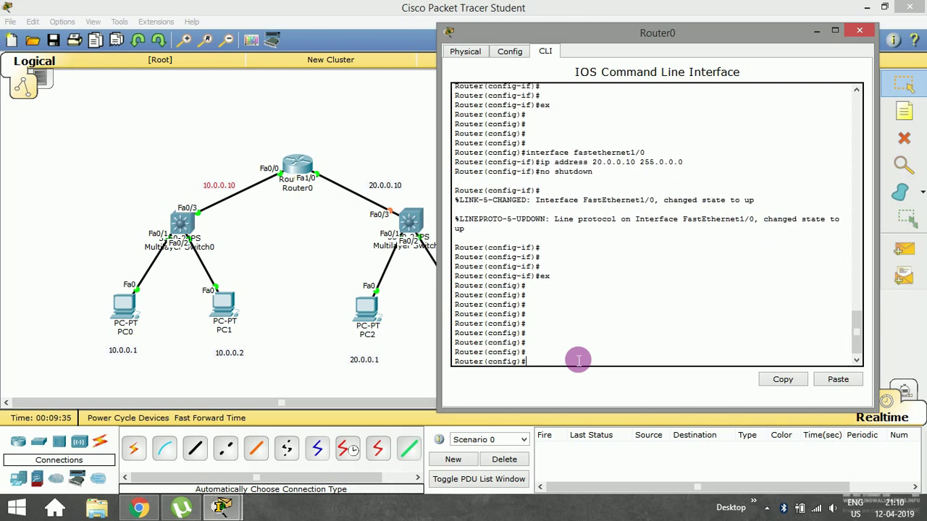
Enter RIP routing configuration mode on Router0 with router rip
text(roue)
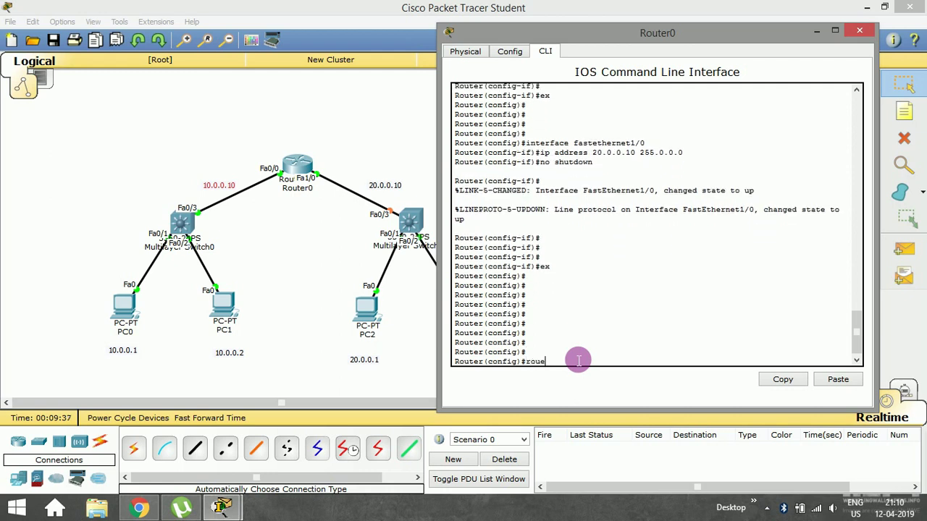
key(BackSpace)
text(ter rip)
key(Return)
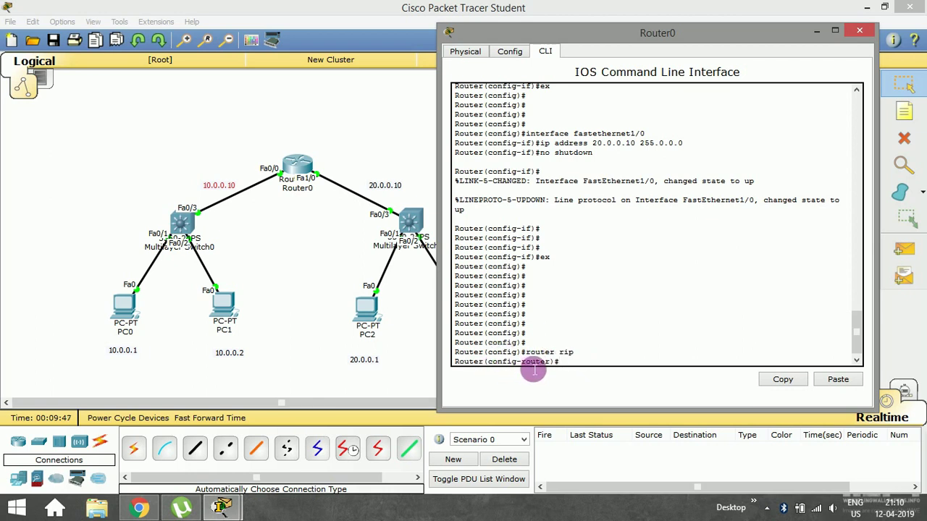
Add the networks 10.0.0.10 and 20.0.0.10 to Router0's RIP configuration with the network command
click(567, 365)
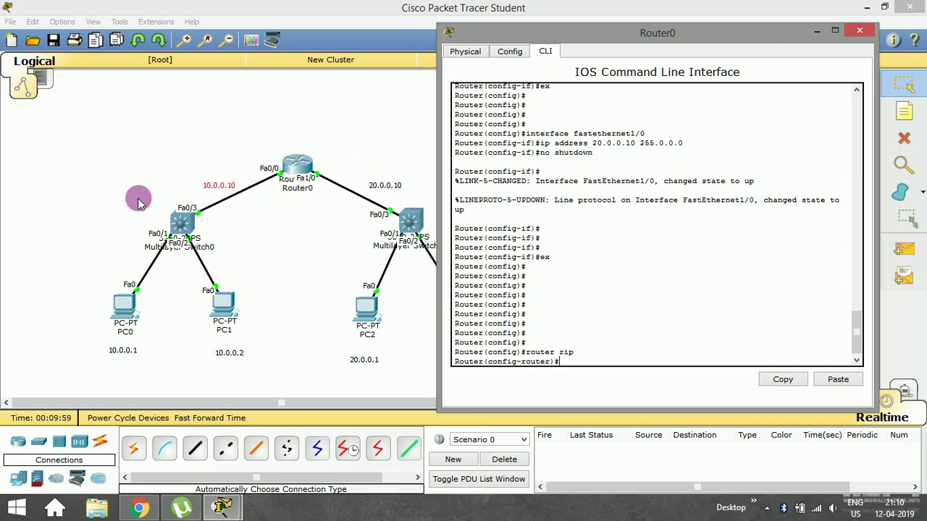
text(network 10.0.0.10)
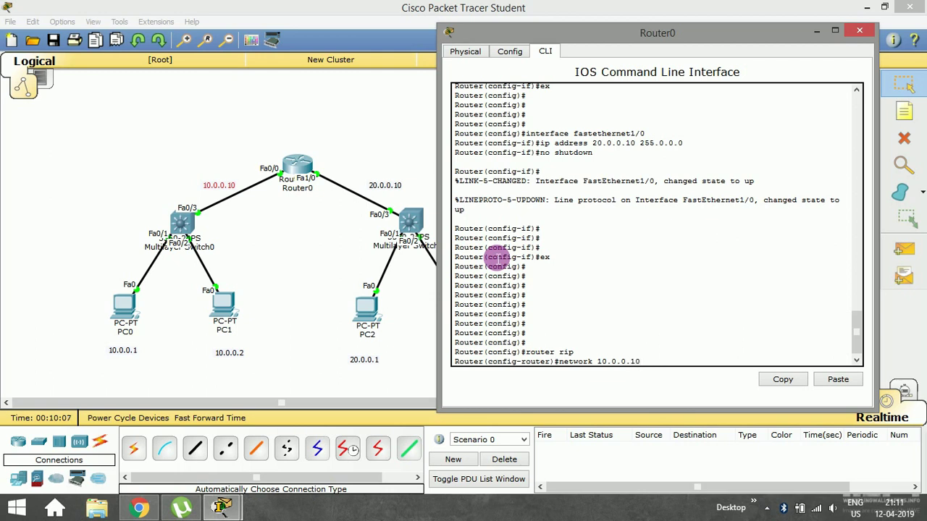
key(Return)
text(nfig-router)#n)
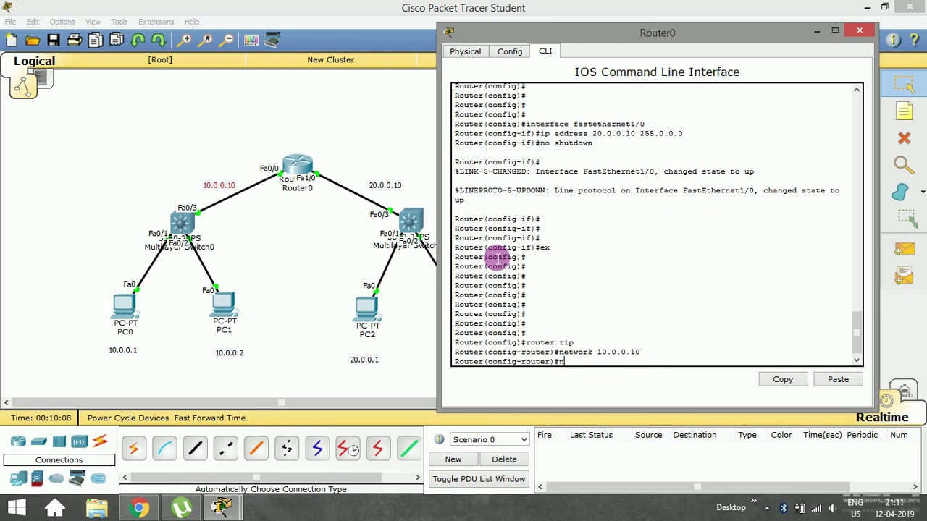
text(etwork 20.0.0.10)
key(Return)
key(Return)
key(Return)
key(Return)
key(Return)
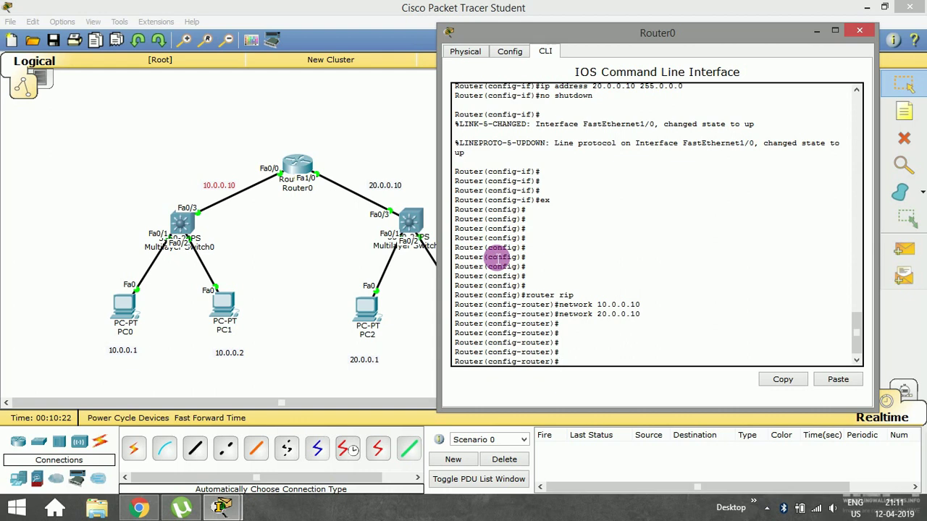
Leave RIP and global configuration modes by entering ex twice, and close Router0's window
text(ex)
key(Return)
key(Return)
key(Return)
key(Return)
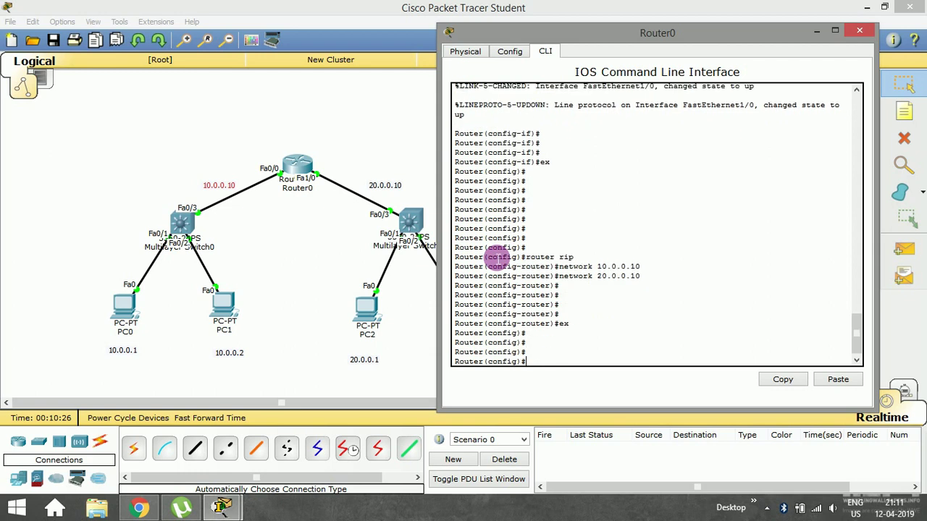
text(ex)
key(Return)
key(Return)
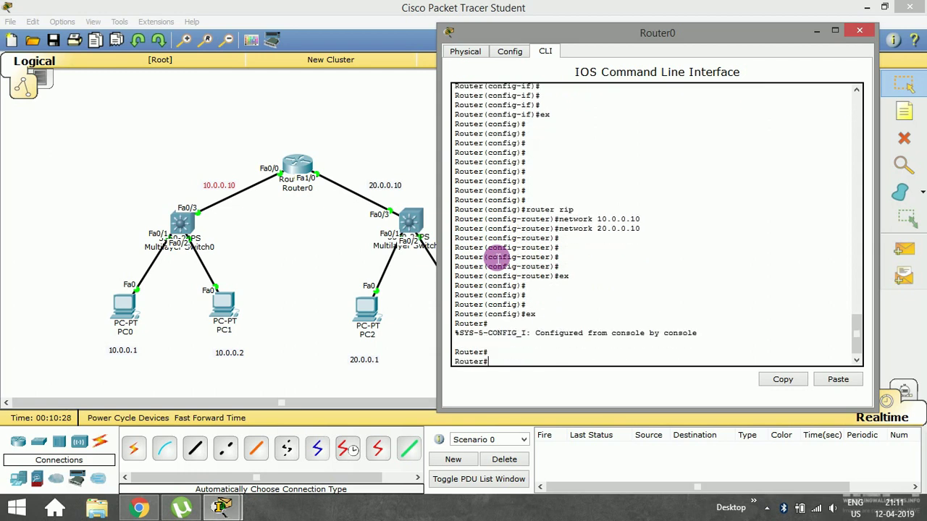
click(860, 30)
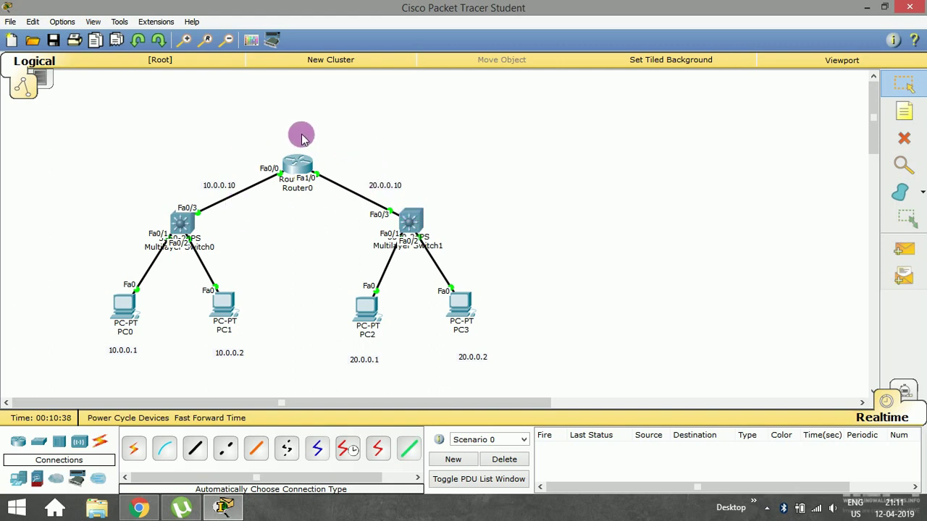
Ping 20.0.0.1 from PC0's Command Prompt to test connectivity between the two networks
click(125, 306)
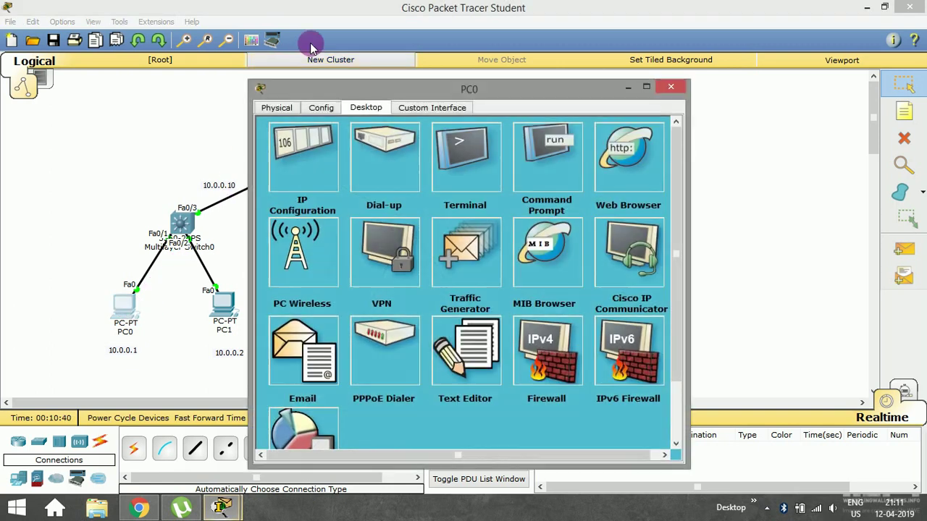
drag(332, 97, 543, 47)
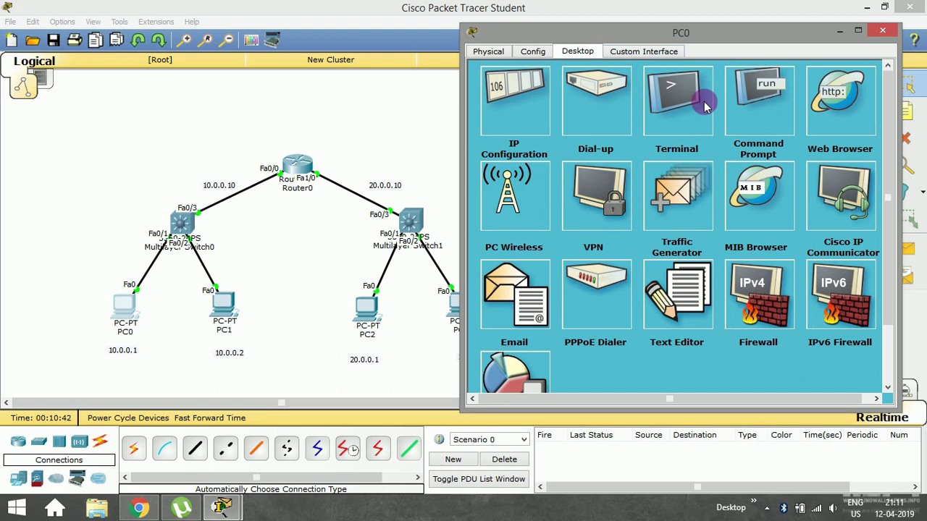
click(753, 113)
text(pi)
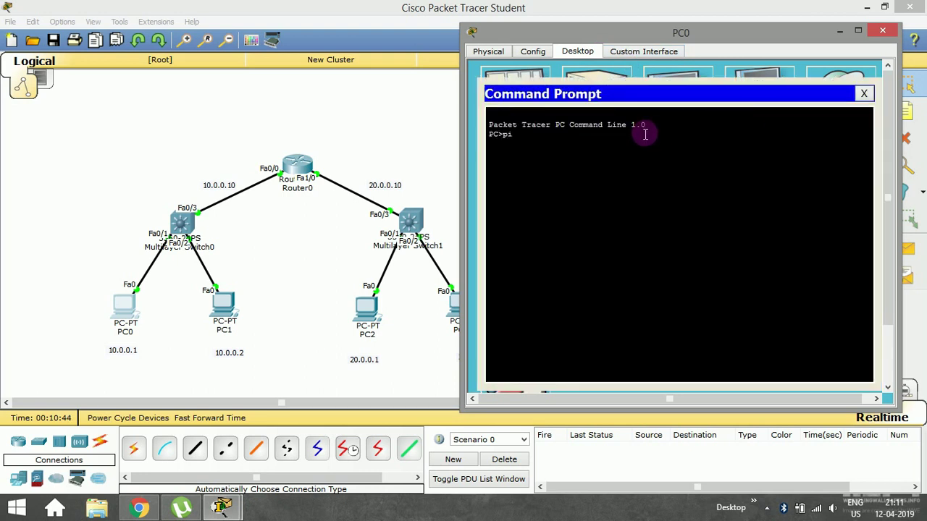
text(ng 20.0.0.1)
key(Return)
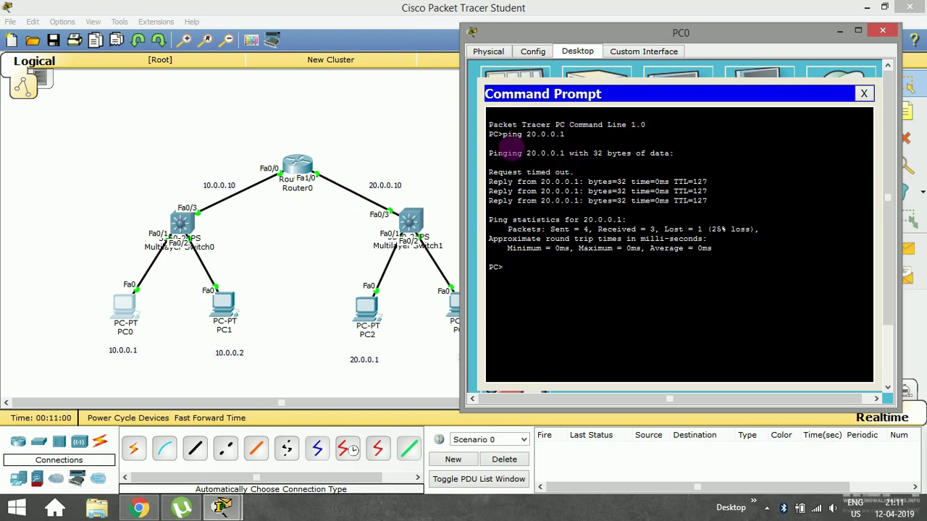
Close PC0's window and reopen Router0's command line
click(883, 29)
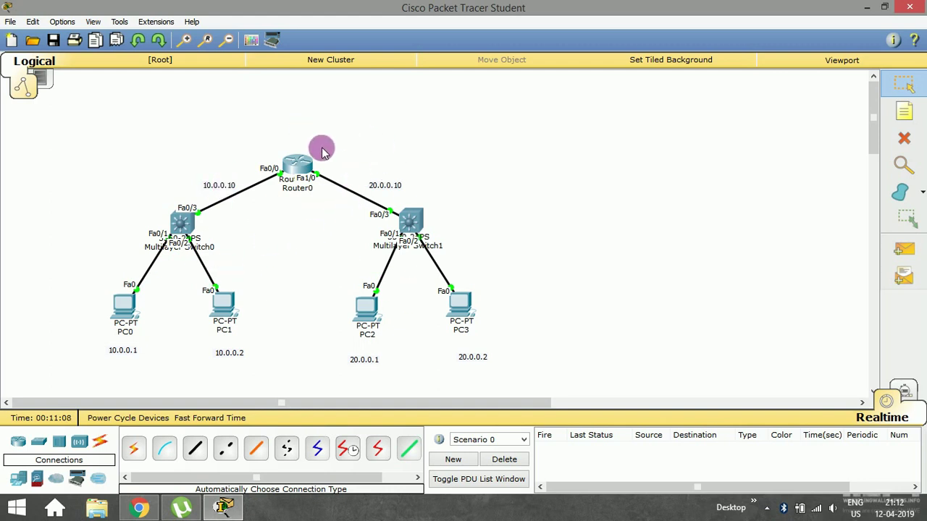
click(303, 165)
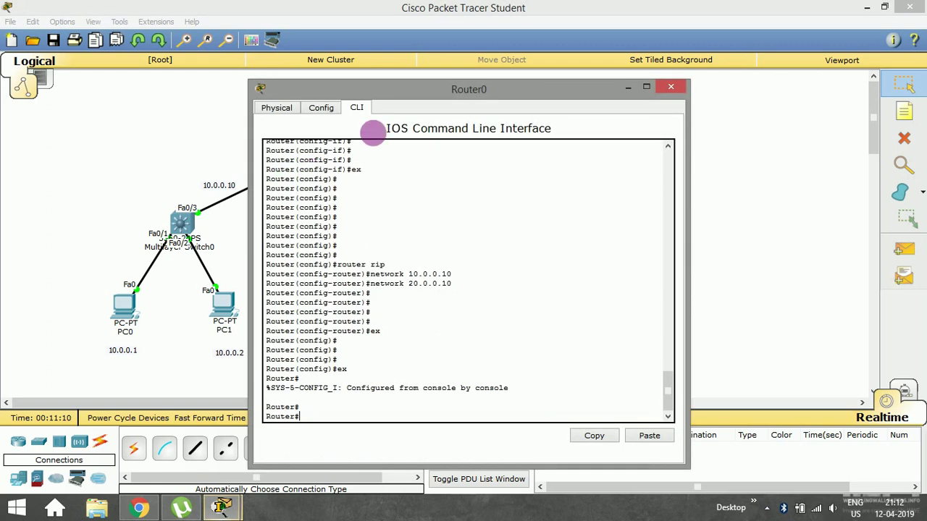
Review Router0's earlier interface commands in the command line and examine FastEthernet0/0's port status and IP configuration
scroll(556, 322, up, 3)
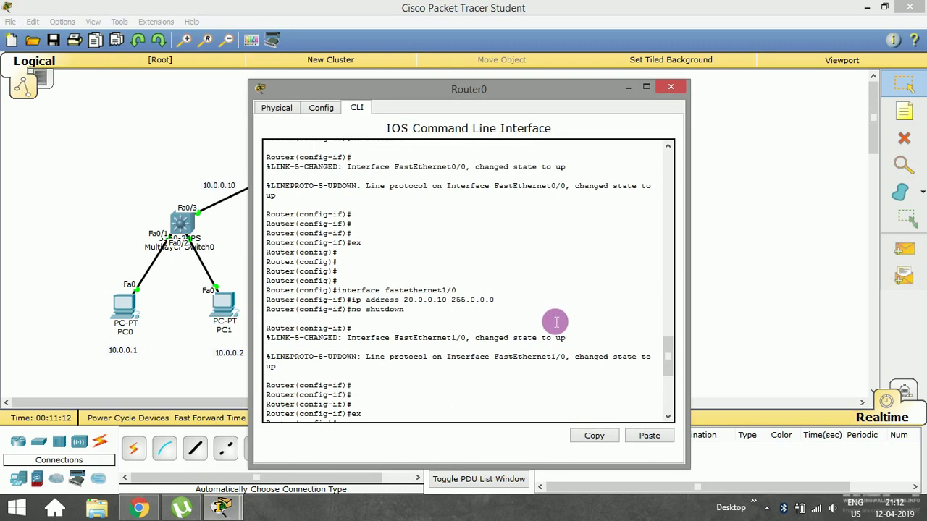
scroll(555, 321, up, 3)
scroll(555, 322, up, 5)
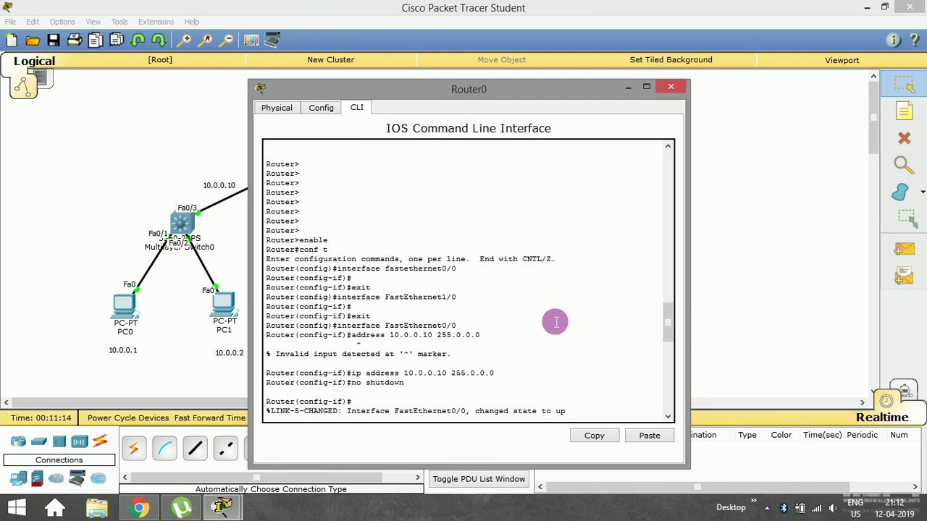
click(318, 107)
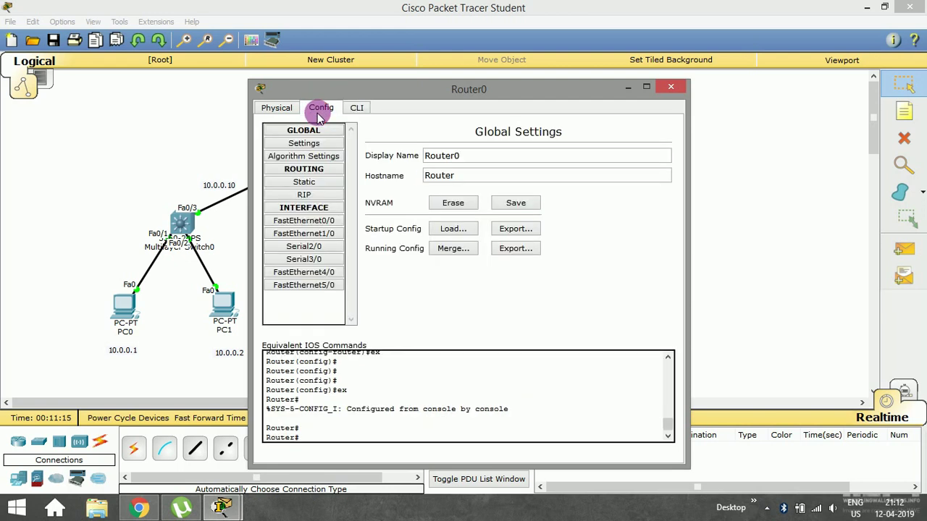
click(303, 220)
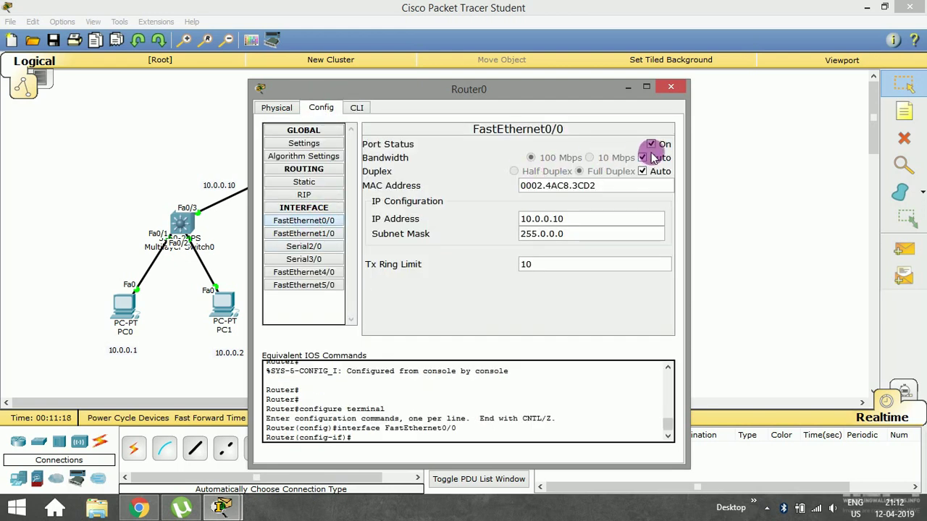
Go back over the IP address, no shutdown and RIP commands in Router0's command line, and close Router0's window
click(357, 107)
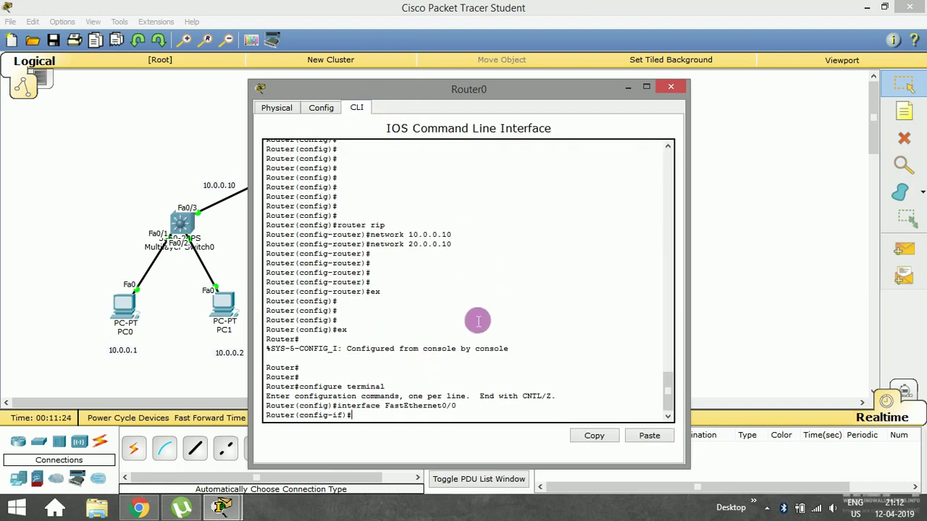
scroll(442, 286, up, 4)
scroll(446, 292, up, 4)
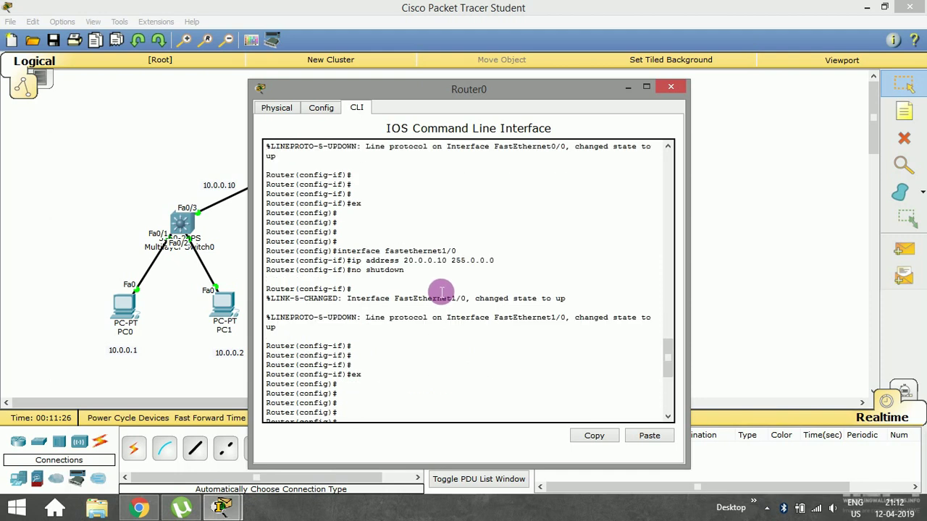
scroll(542, 279, up, 5)
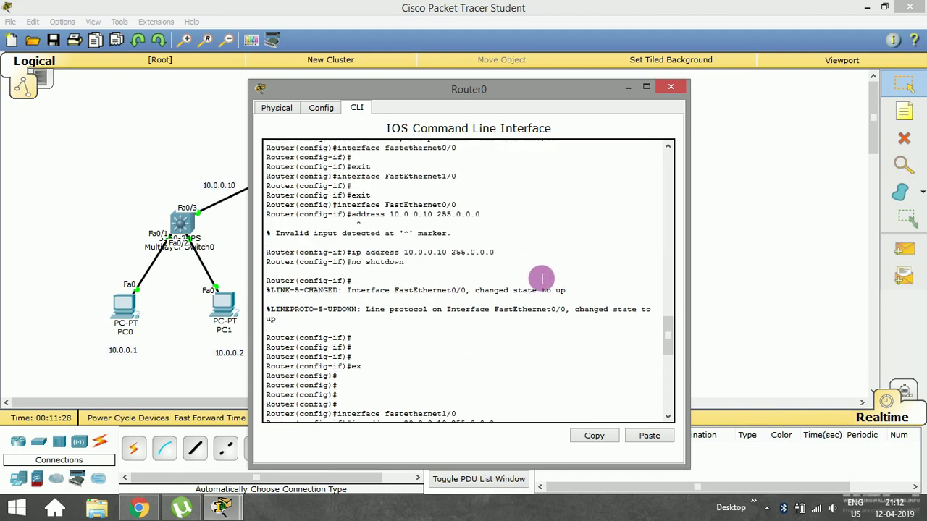
scroll(542, 278, down, 10)
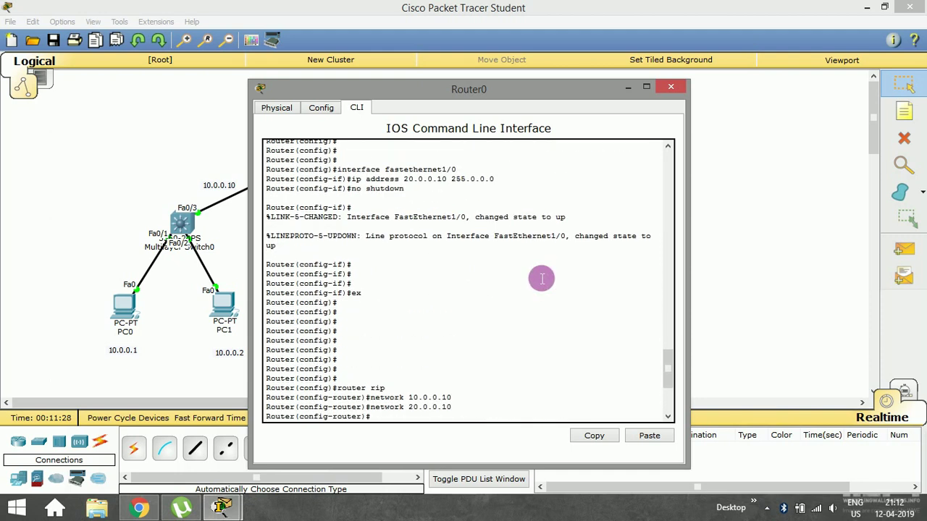
click(663, 87)
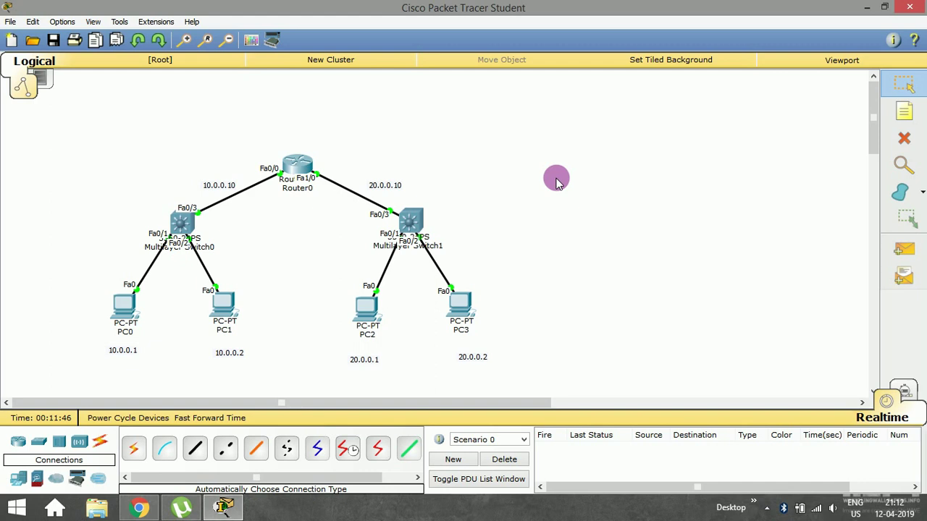
click(866, 7)
right_click(182, 127)
click(221, 155)
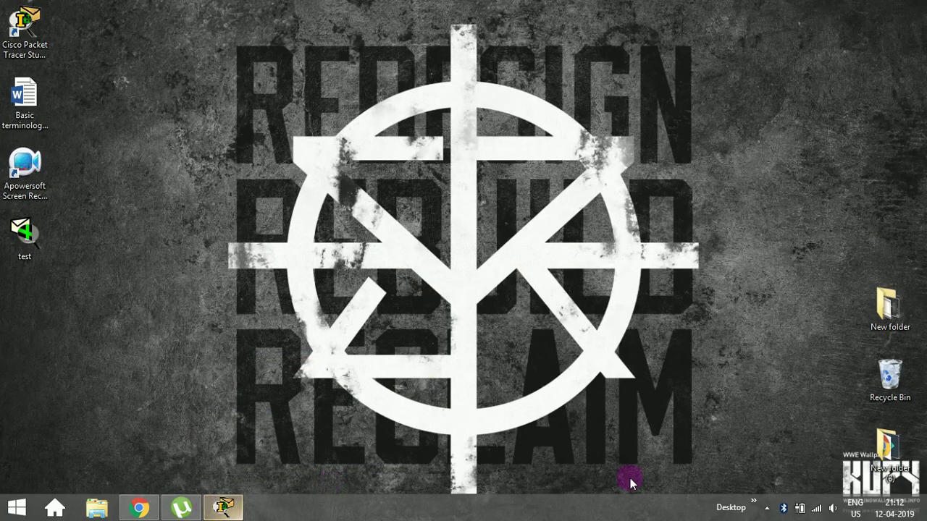
click(766, 507)
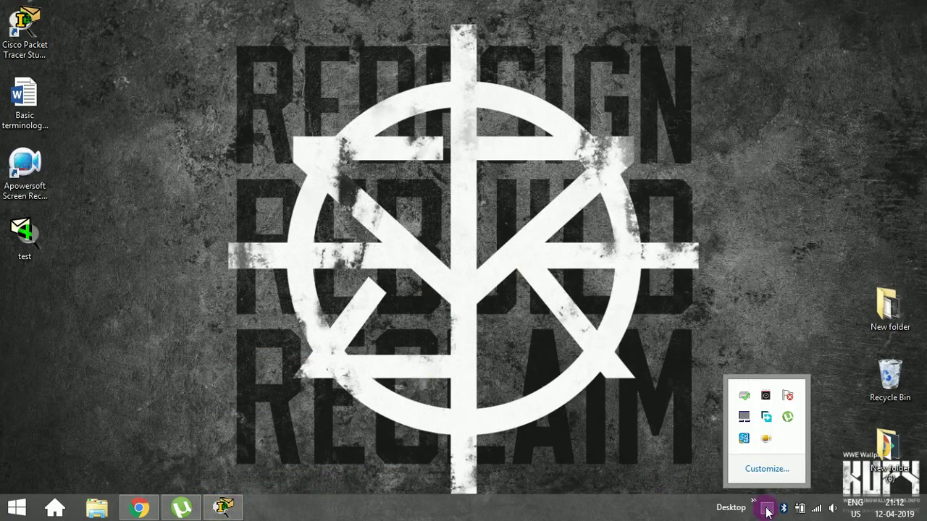